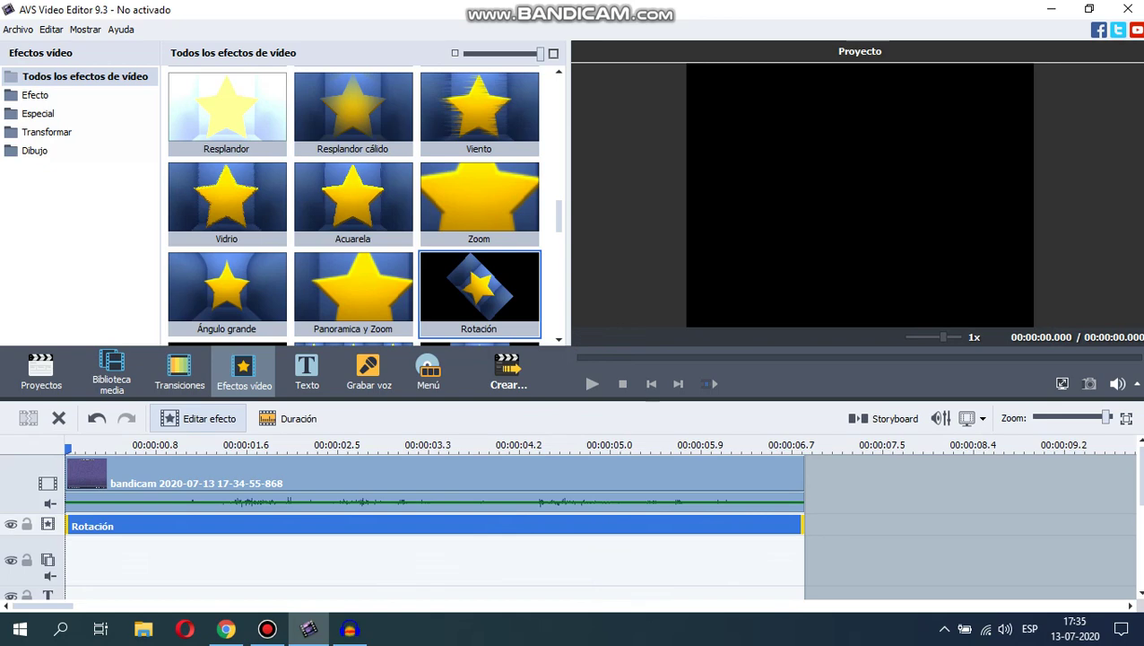
Step: Set the Rotación effect's angle to 32 and stretch its fade-in across the whole clip, accepting the settings
click(198, 419)
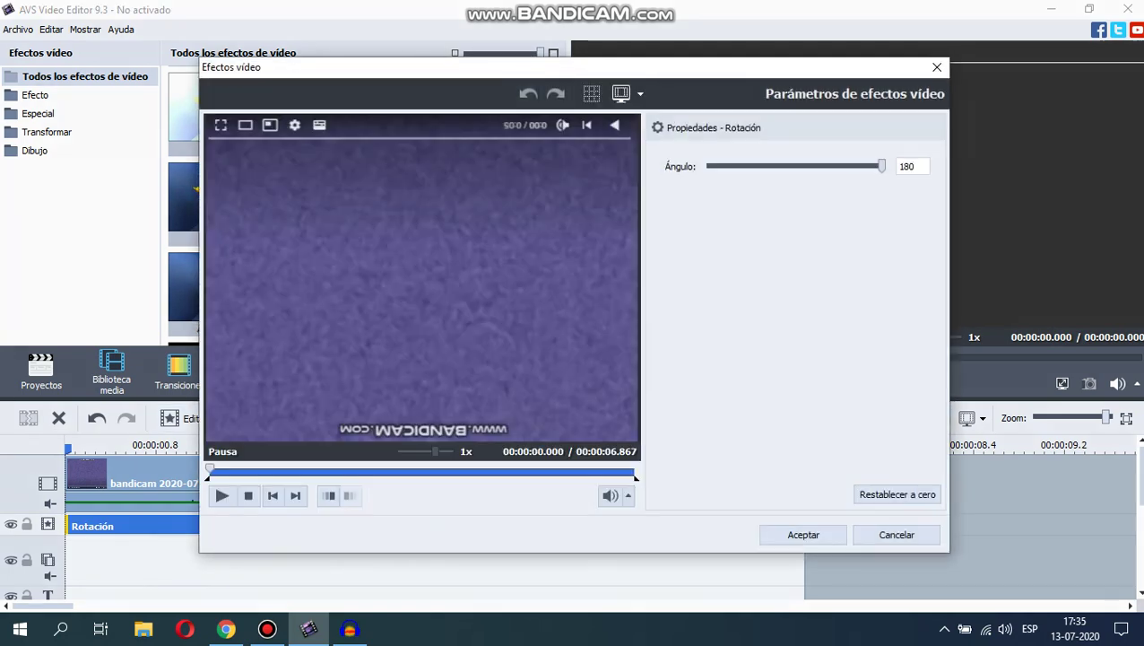
drag(883, 166, 812, 166)
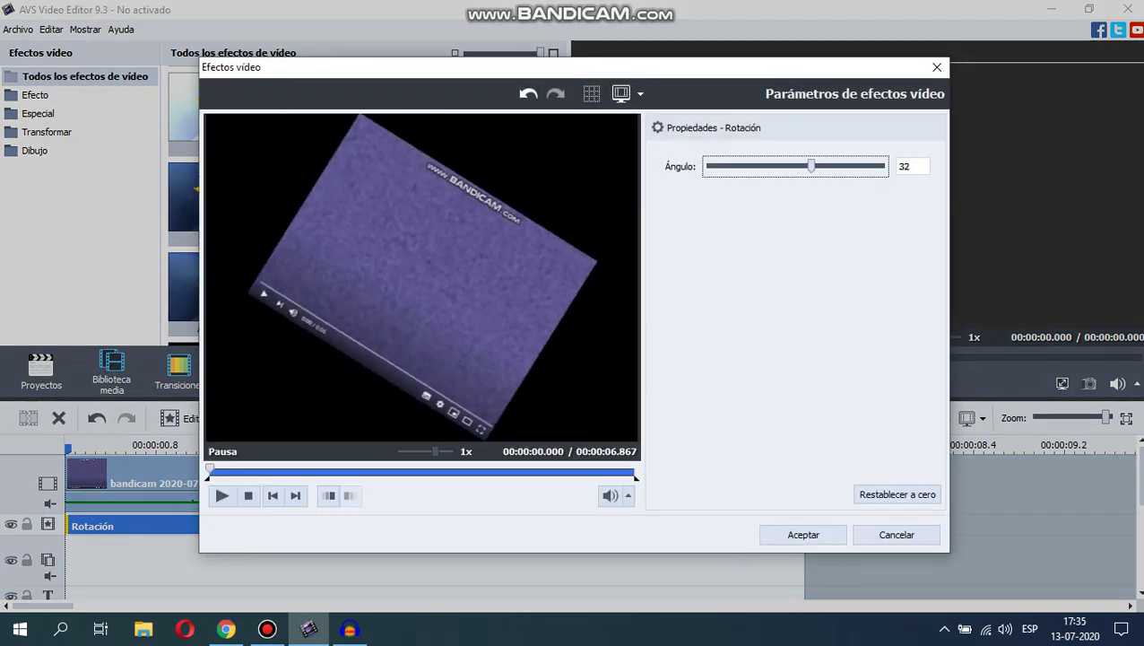
drag(488, 470, 633, 470)
click(803, 534)
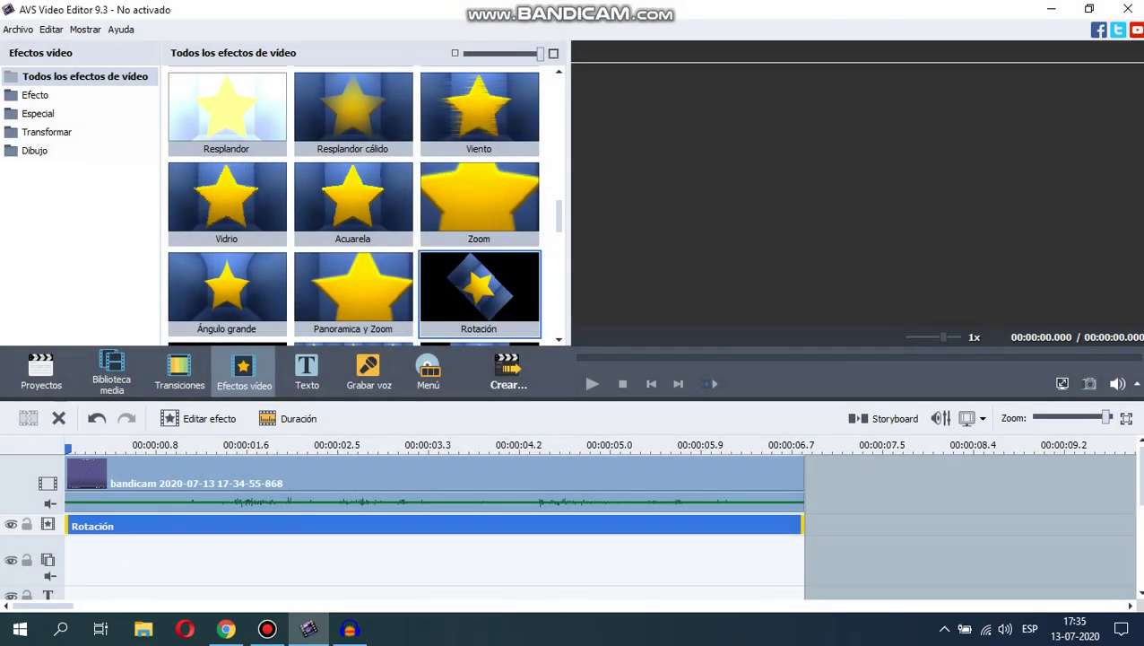
Step: Add a second video effects line with a duplicate of the Rotación effect, and replace that duplicate with Panoramica y Zoom
right_click(52, 524)
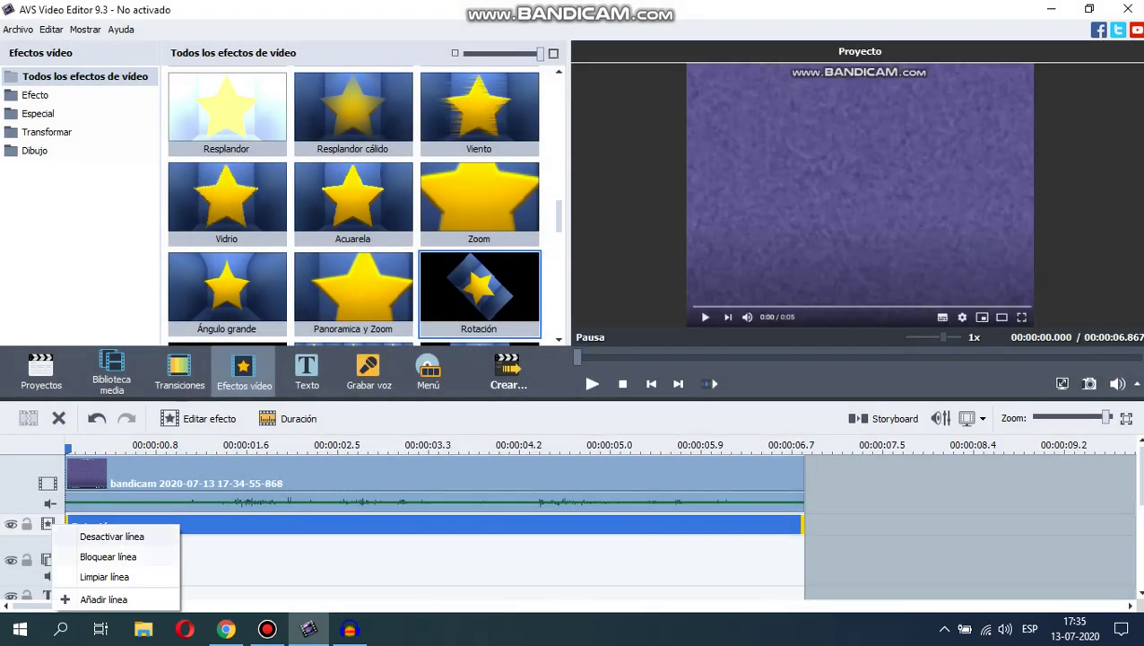
click(103, 600)
right_click(90, 529)
click(148, 498)
drag(897, 526, 156, 547)
drag(353, 287, 278, 549)
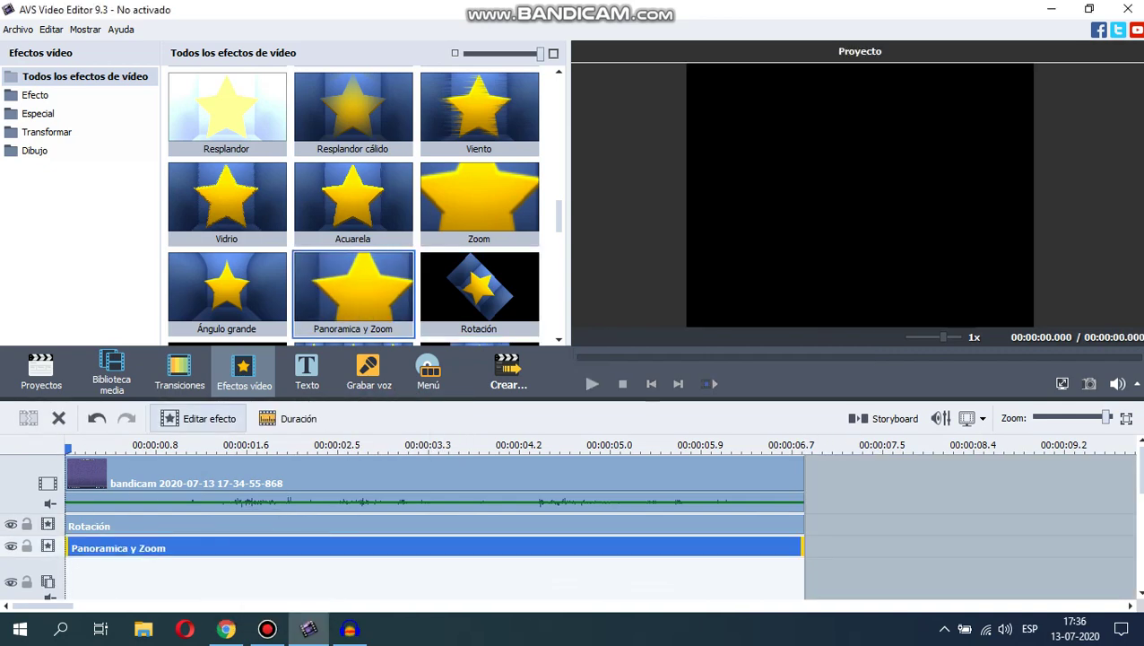
Step: In the Panoramica y Zoom settings, shrink the red end frame and position it around the tilted Klasky Csupo logo
click(199, 419)
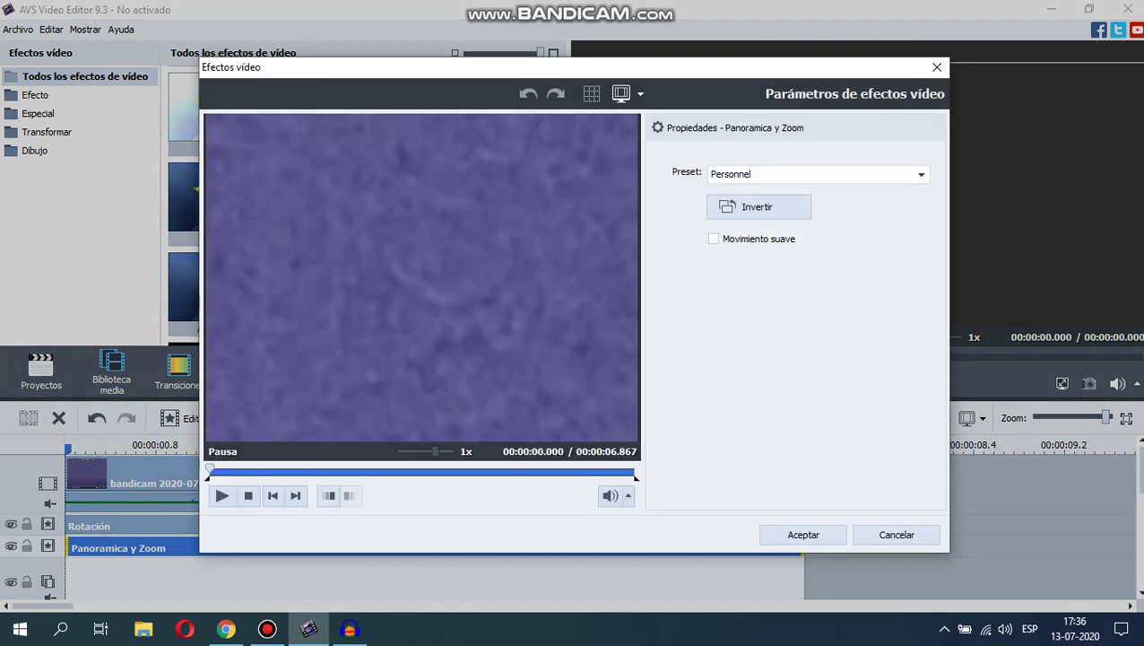
drag(635, 469, 624, 469)
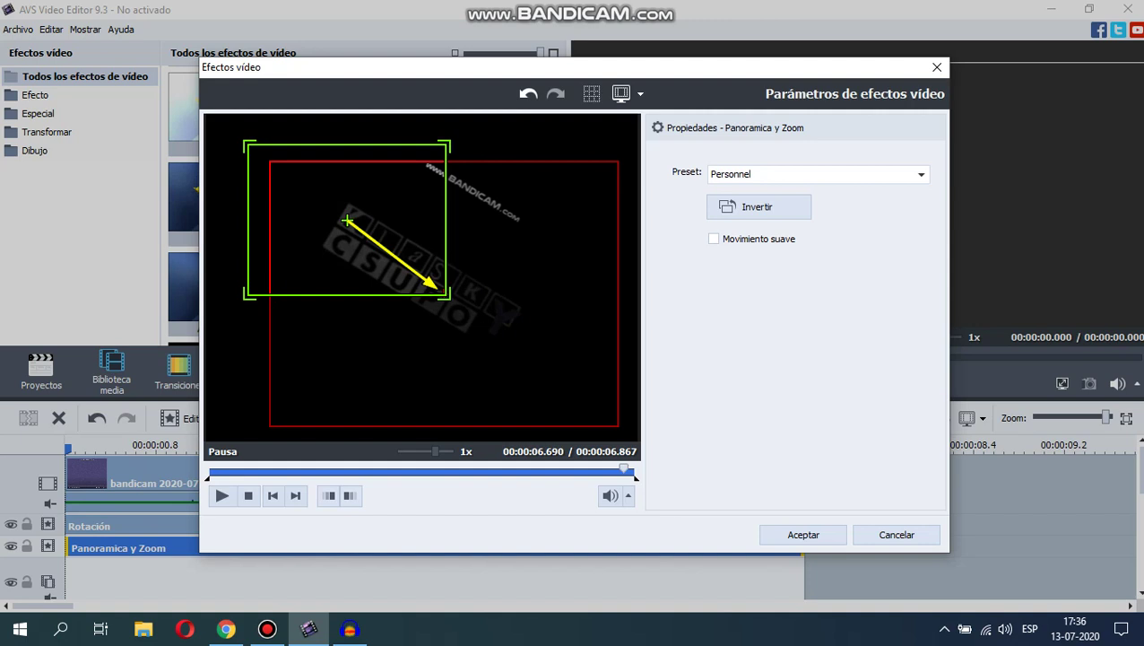
drag(619, 426, 553, 376)
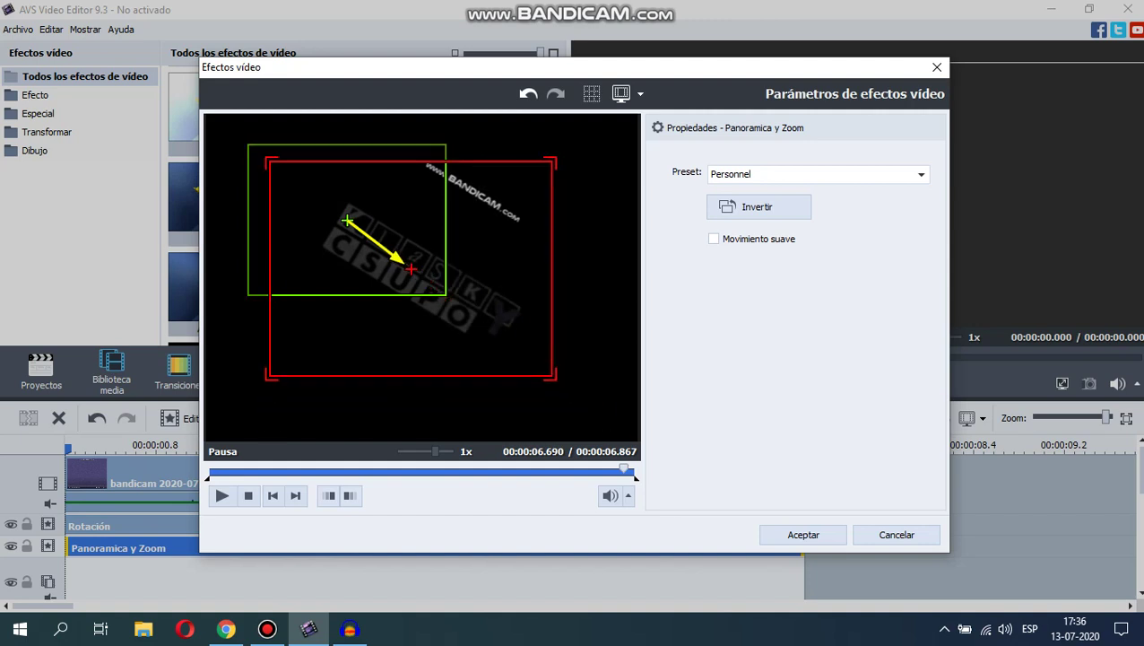
drag(412, 269, 437, 278)
drag(578, 385, 521, 343)
drag(408, 257, 400, 244)
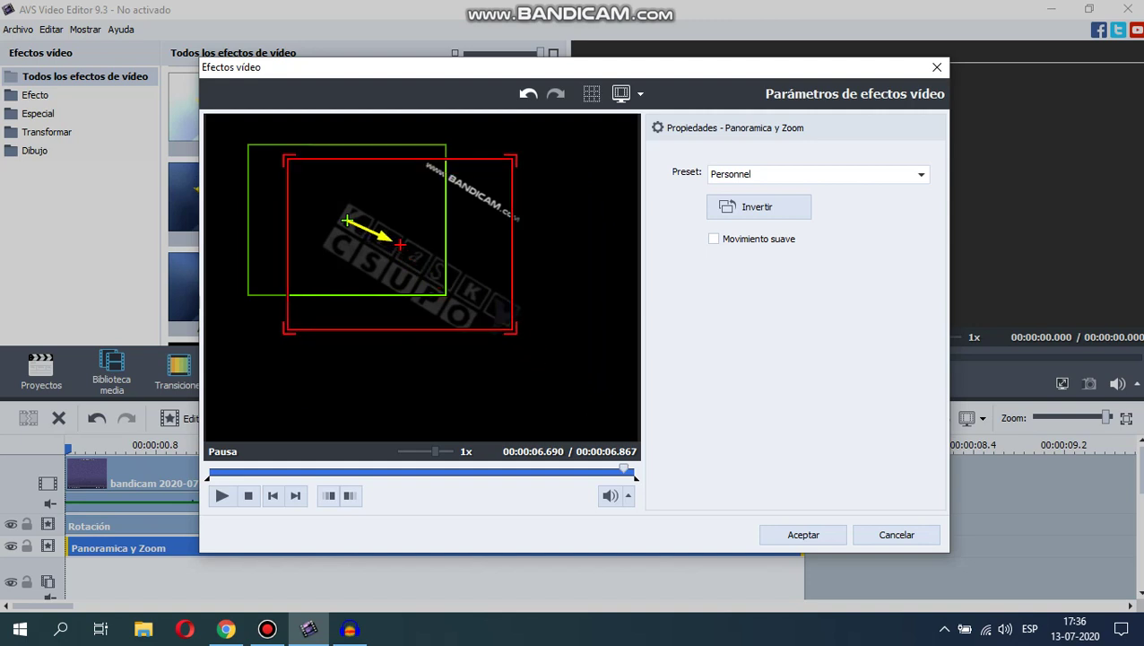
Step: Enlarge the green start frame to cover the whole picture and enable Movimiento suave
drag(445, 295, 639, 441)
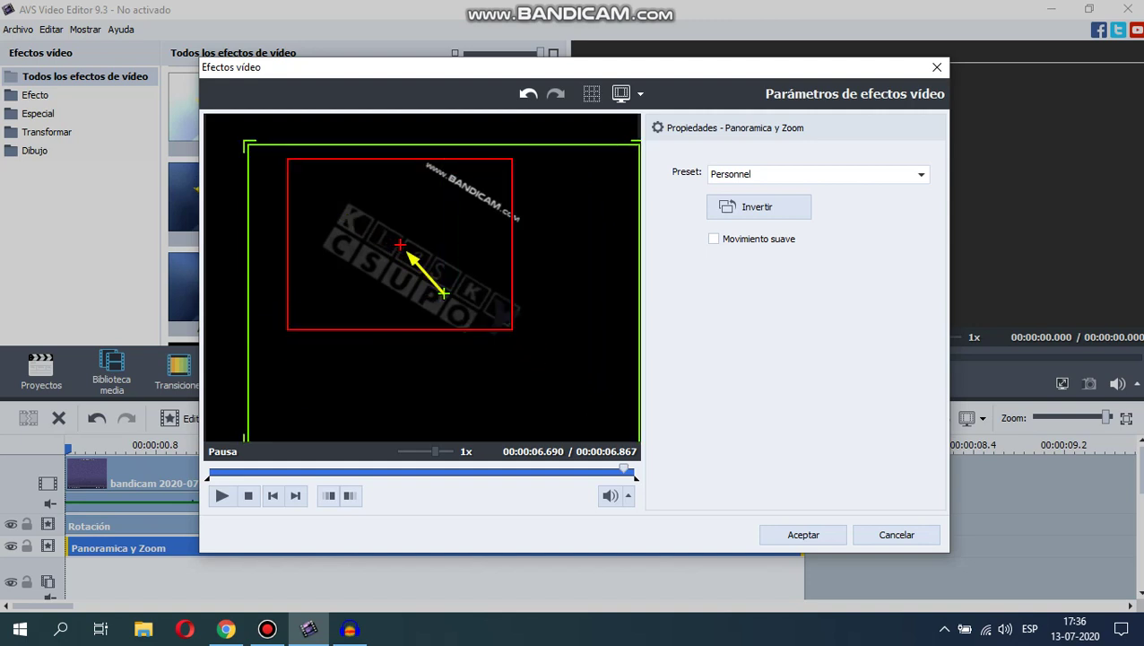
drag(246, 142, 205, 114)
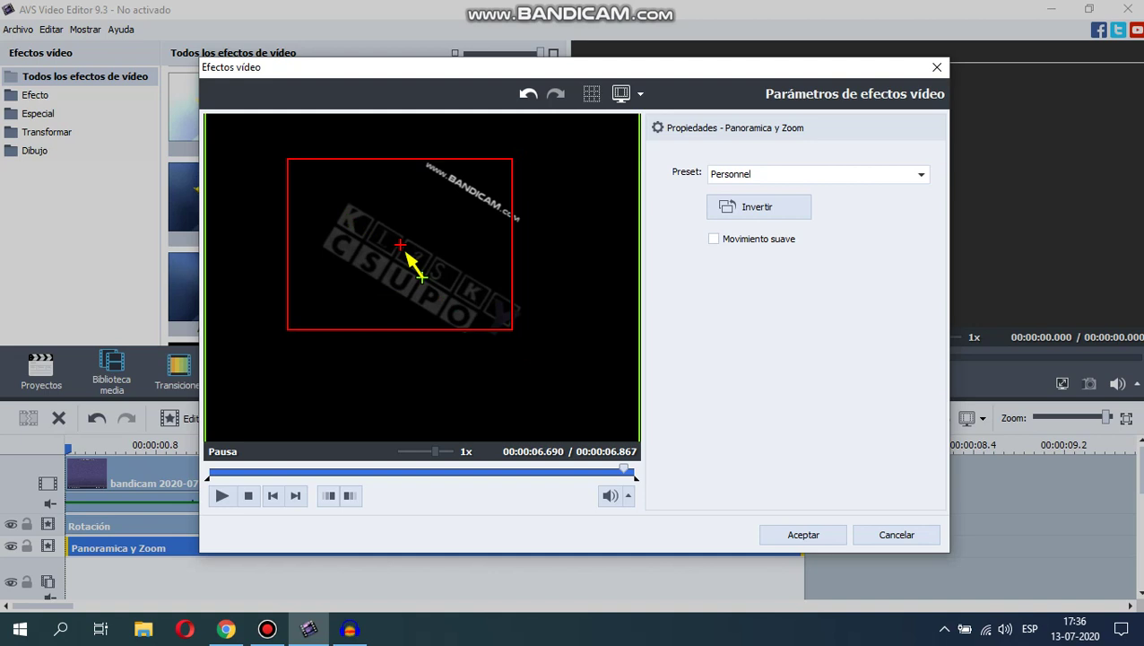
click(758, 207)
click(759, 207)
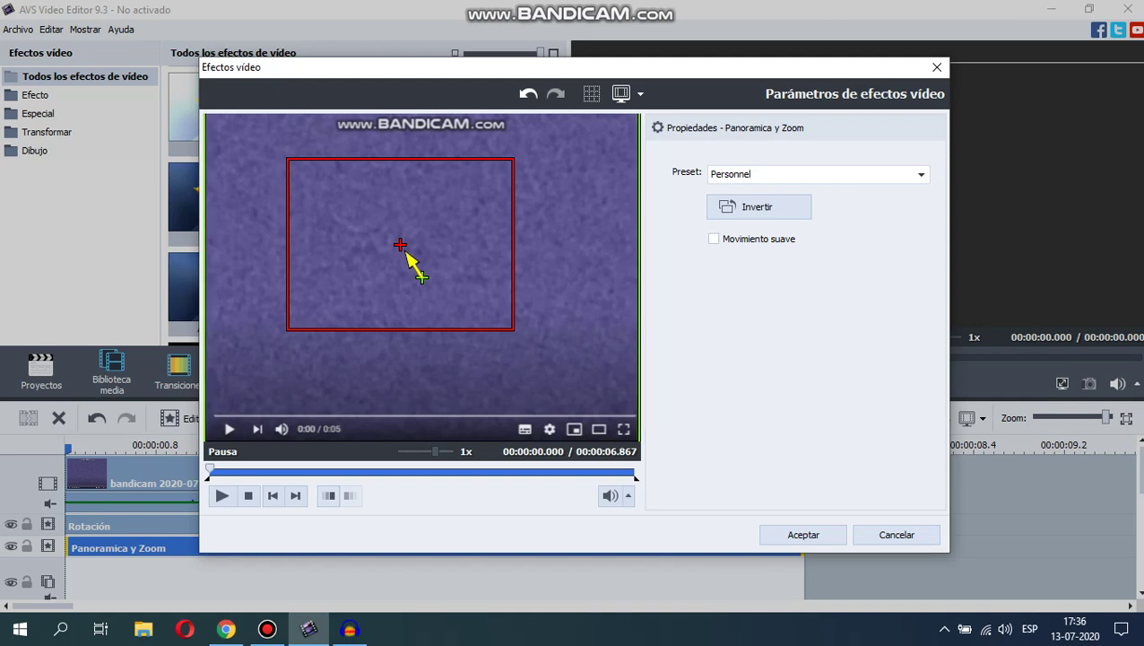
click(715, 238)
Step: Try the pan and zoom with its start and end frames inverted in a preview
click(758, 207)
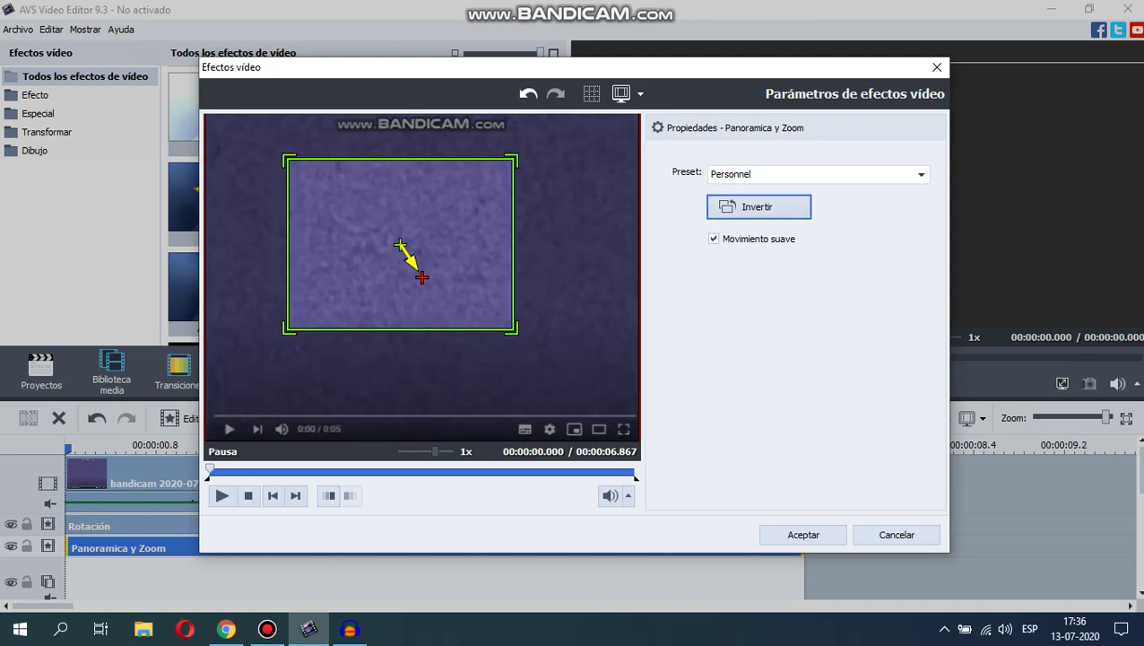
click(221, 495)
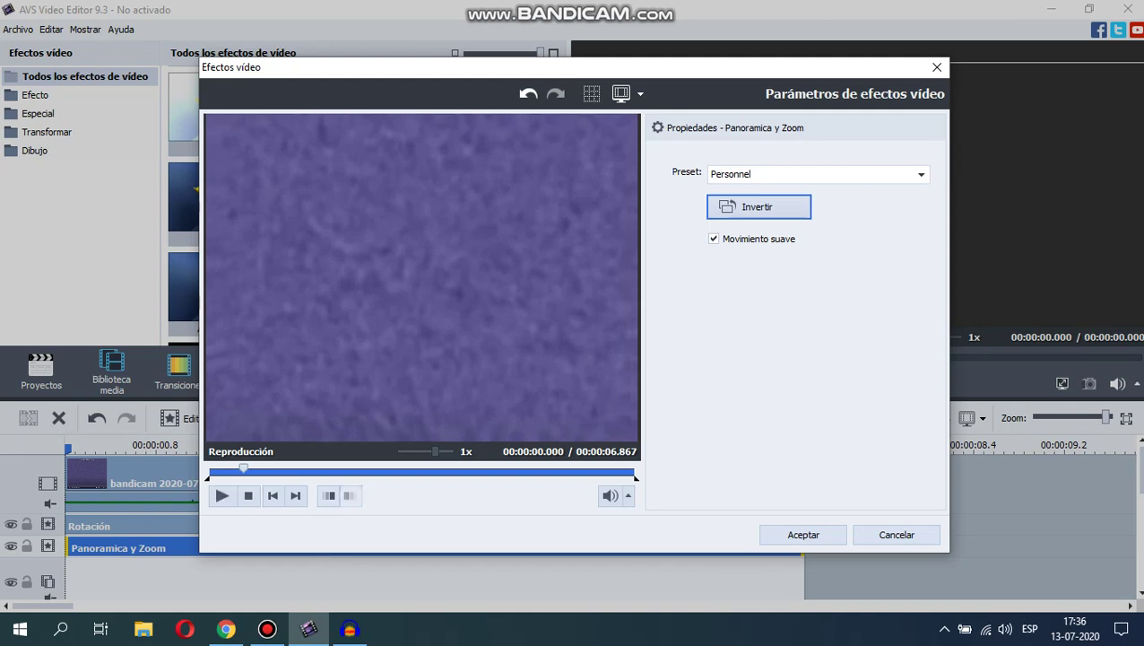
click(249, 495)
click(759, 207)
Step: Preview the pan and zoom from full picture to logo and accept the effect settings
click(222, 495)
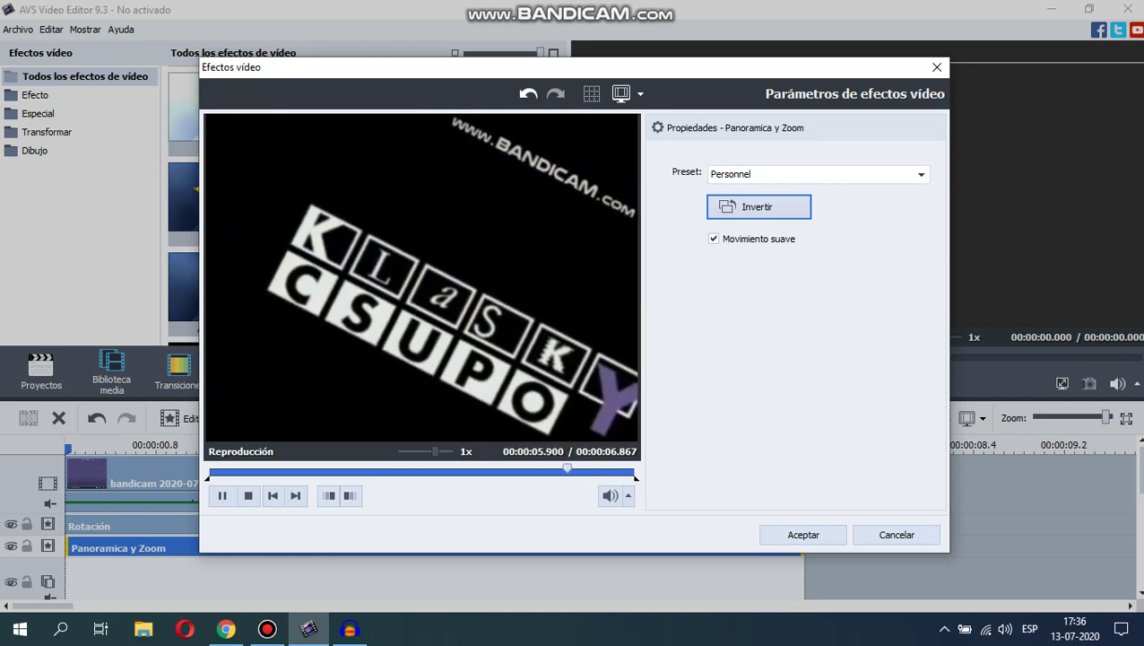
click(802, 534)
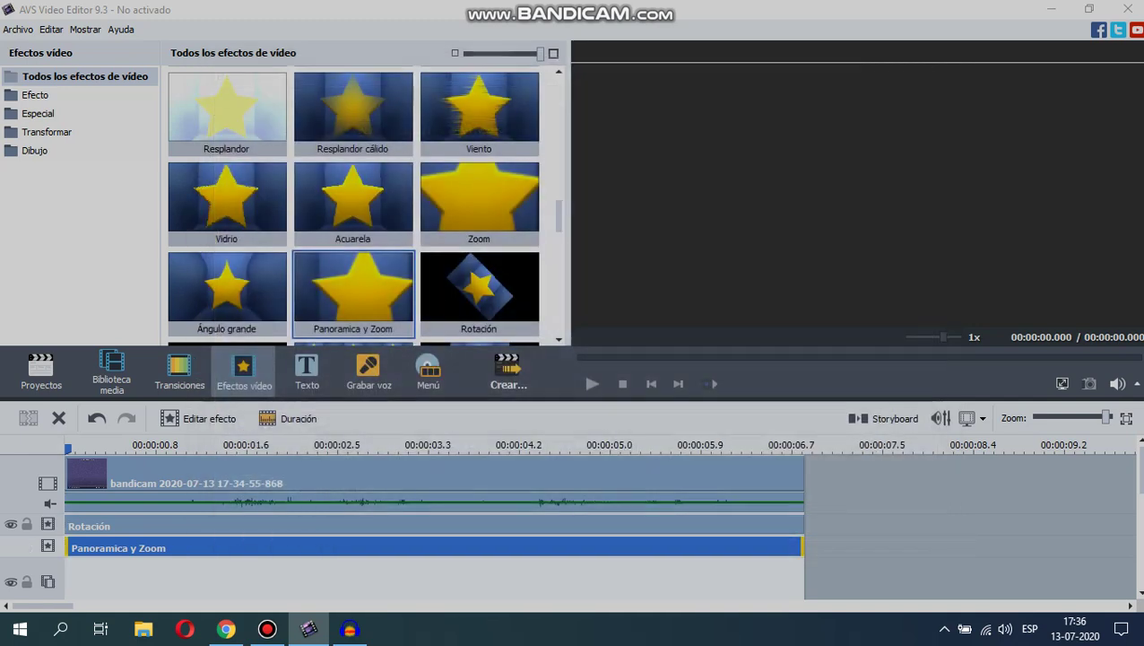
Step: Add a third video effects line with a duplicate of Panoramica y Zoom, and replace that duplicate with Desplazamiento
right_click(56, 546)
click(103, 514)
right_click(84, 548)
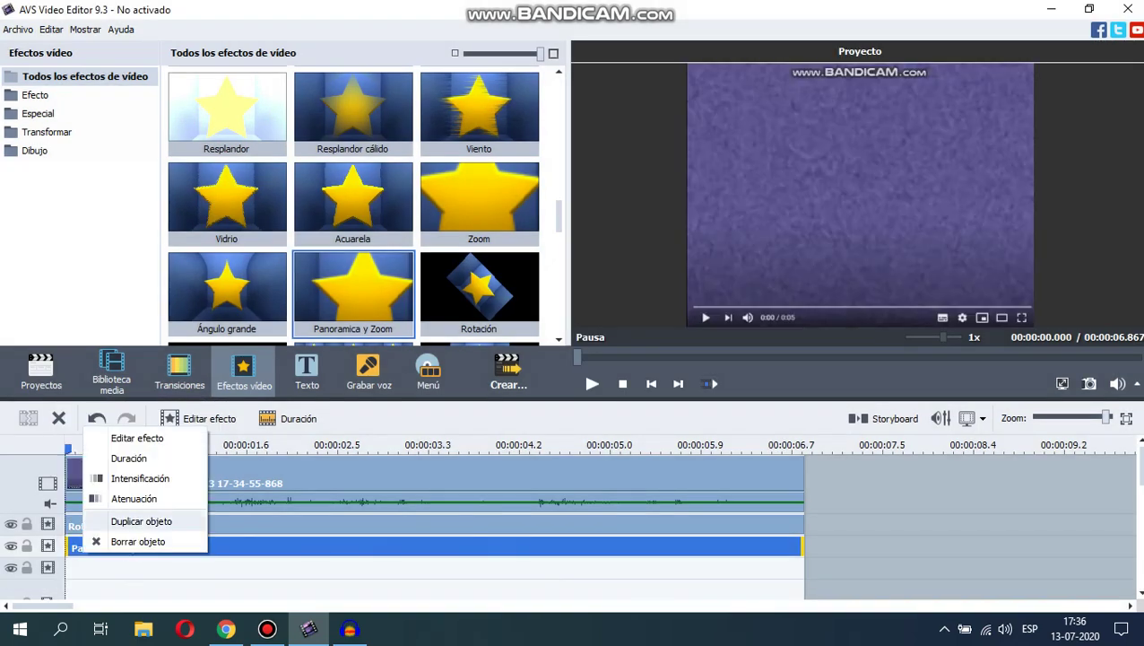
click(136, 518)
drag(861, 548, 121, 569)
scroll(354, 215, down, 5)
scroll(354, 215, down, 1)
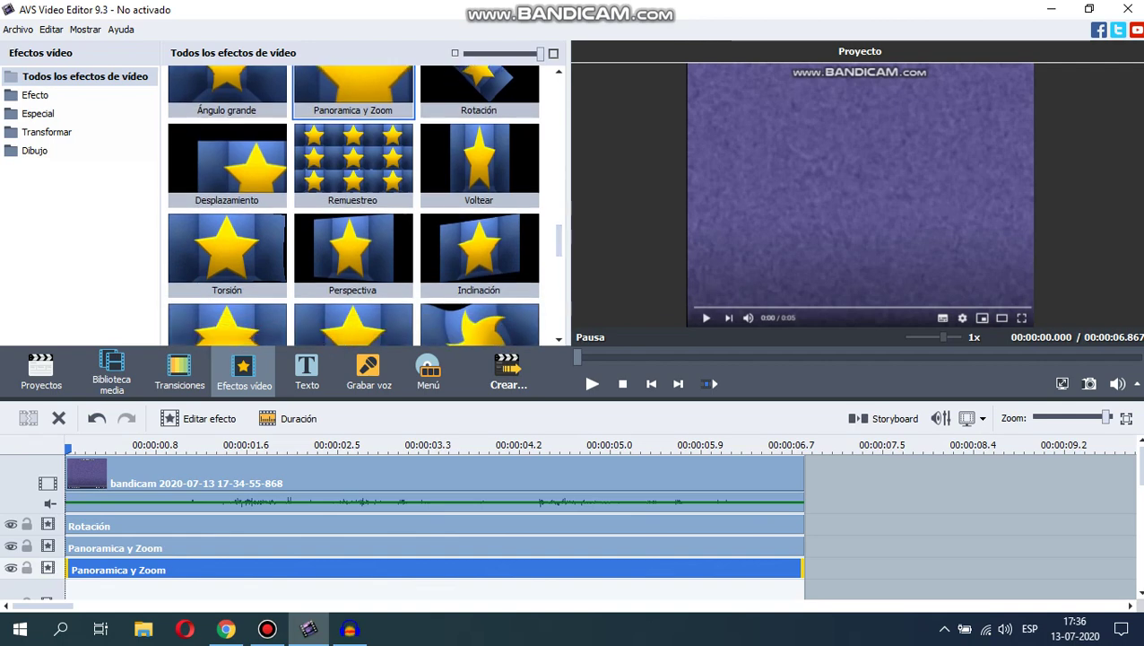
drag(227, 164, 312, 588)
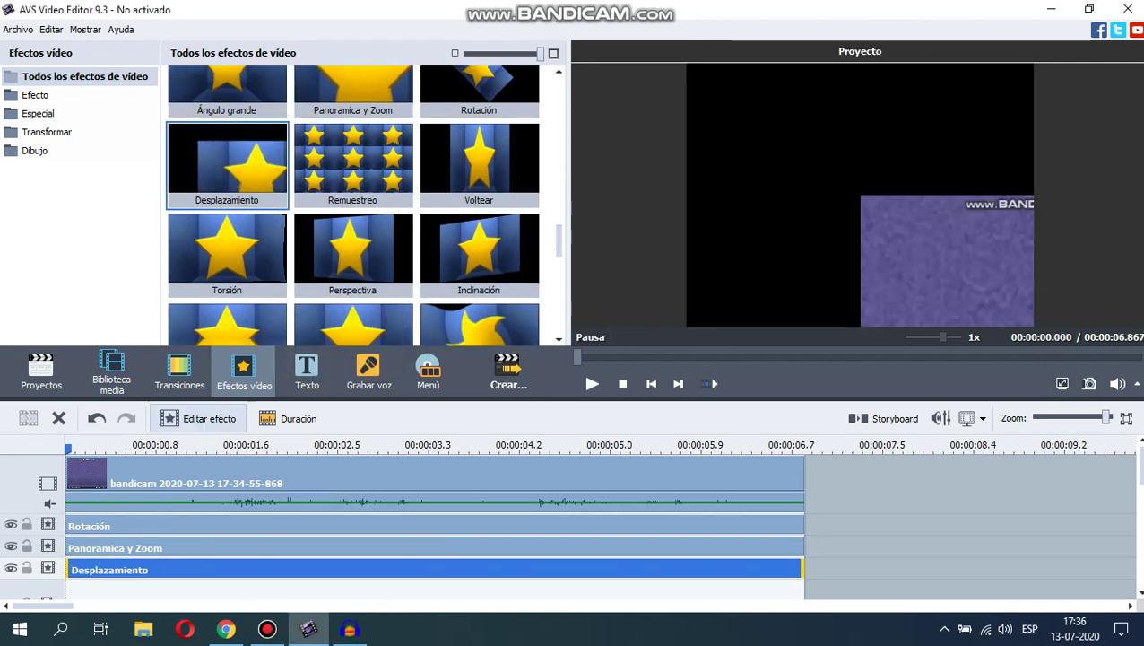
Step: Set the Desplazamiento effect to X 28 and Y 126 with its fade-in stretched across the clip, accepting the settings
click(200, 419)
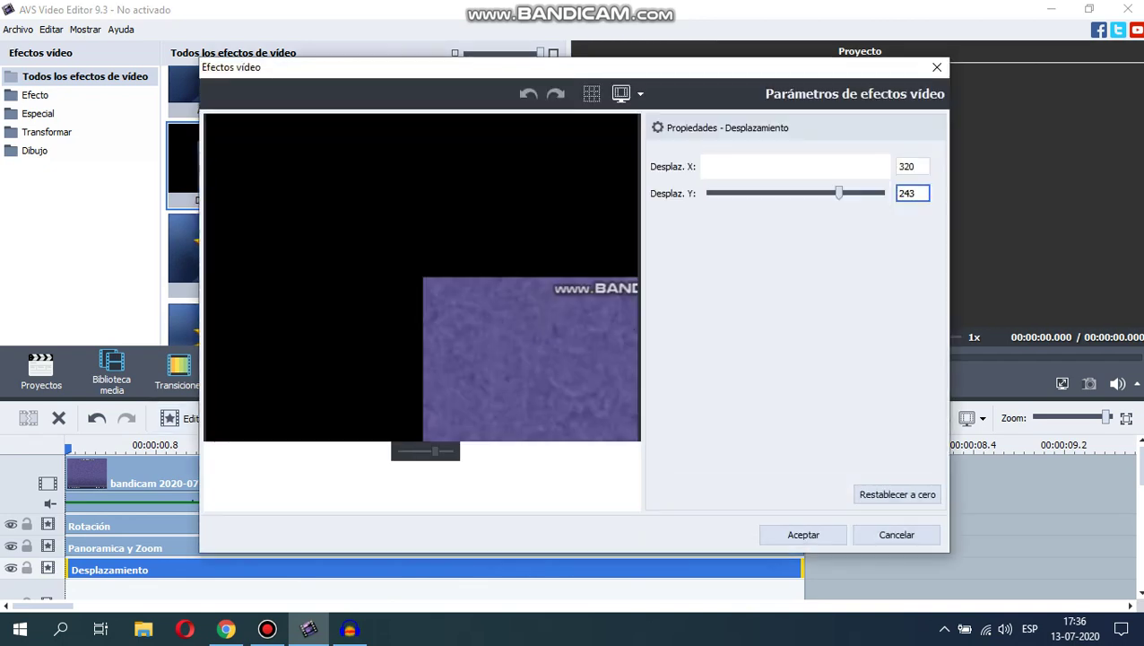
text(0)
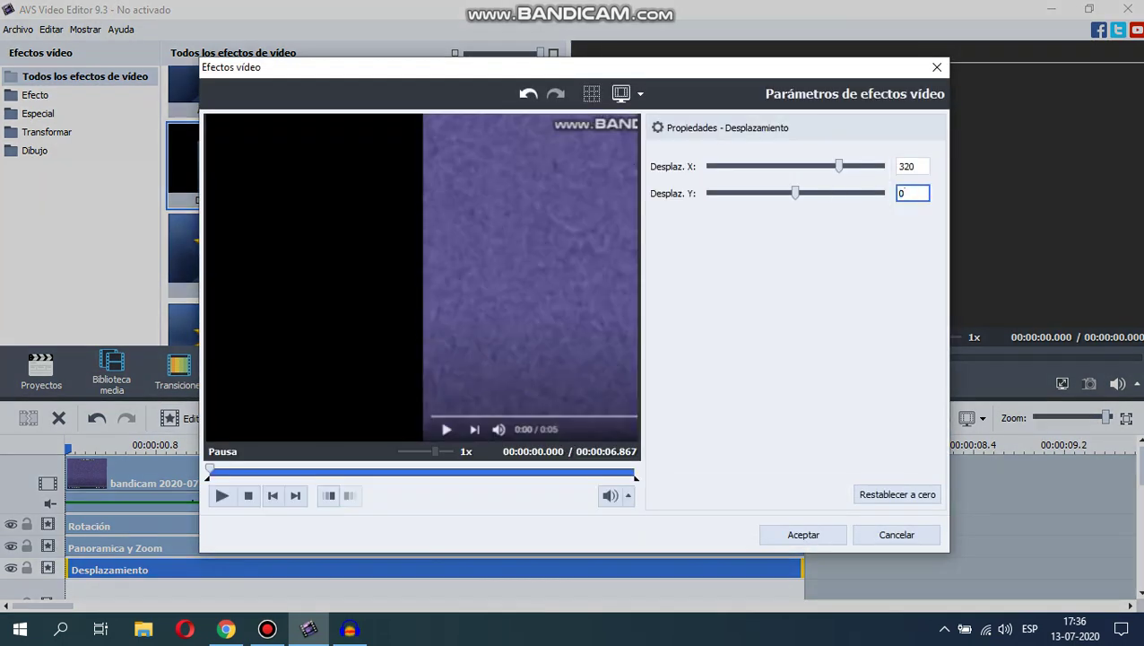
text(0)
mouse_move(796, 193)
mouse_down()
mouse_move(774, 193)
mouse_move(818, 192)
mouse_up()
mouse_move(208, 478)
mouse_down()
mouse_move(635, 478)
mouse_move(515, 469)
mouse_move(549, 469)
mouse_up()
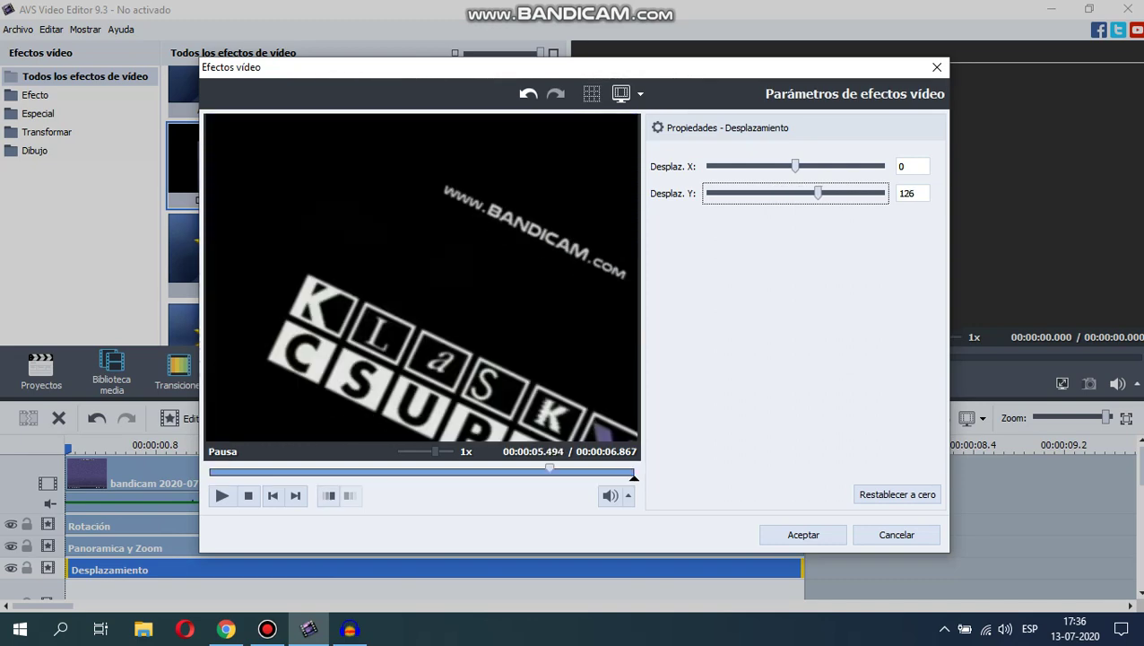
drag(795, 166, 801, 166)
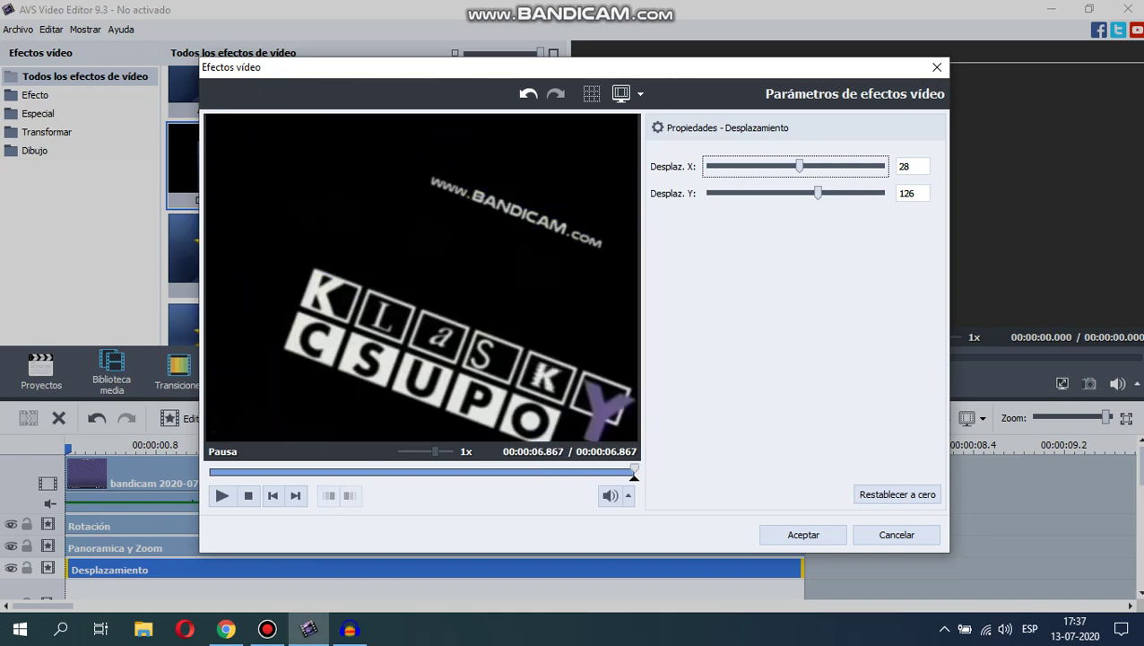
click(803, 535)
Step: Export the bandicam clip's audio from the media library as the MP3 "Klasky Csupo Robot Logo" in the Música library
scroll(804, 547, down, 3)
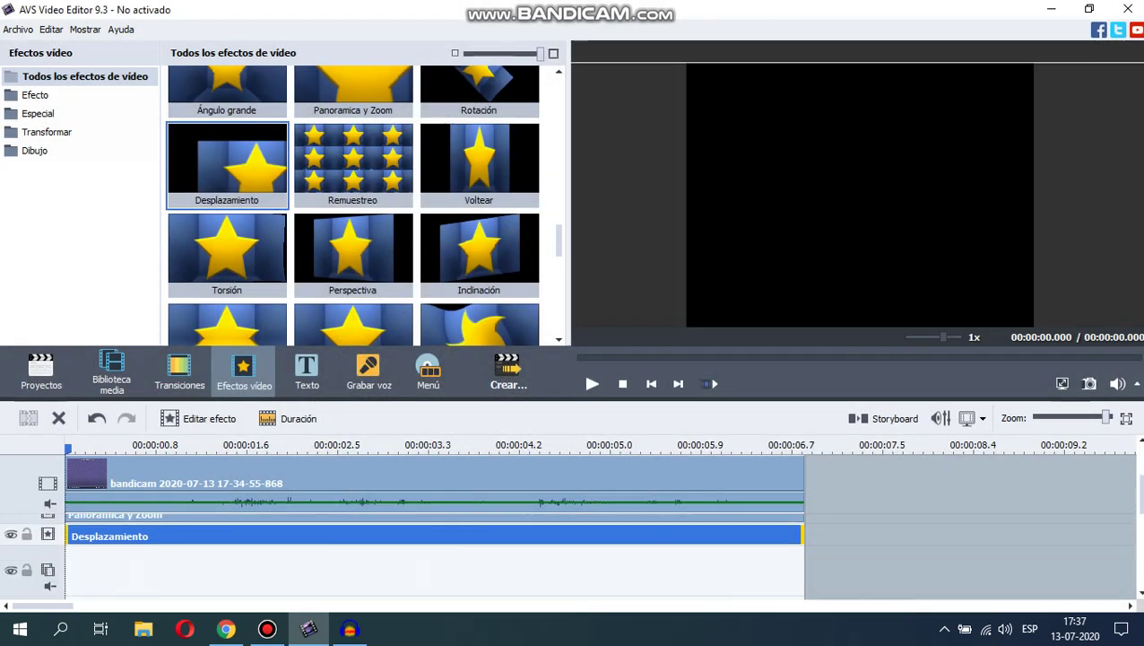
click(112, 372)
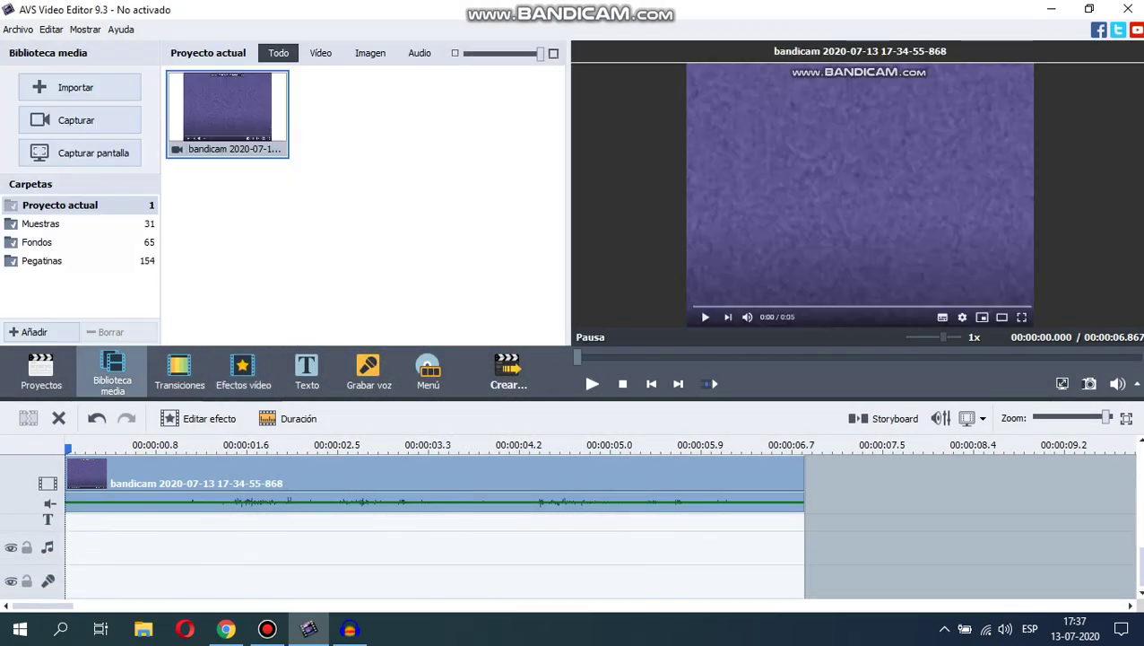
right_click(239, 130)
click(294, 264)
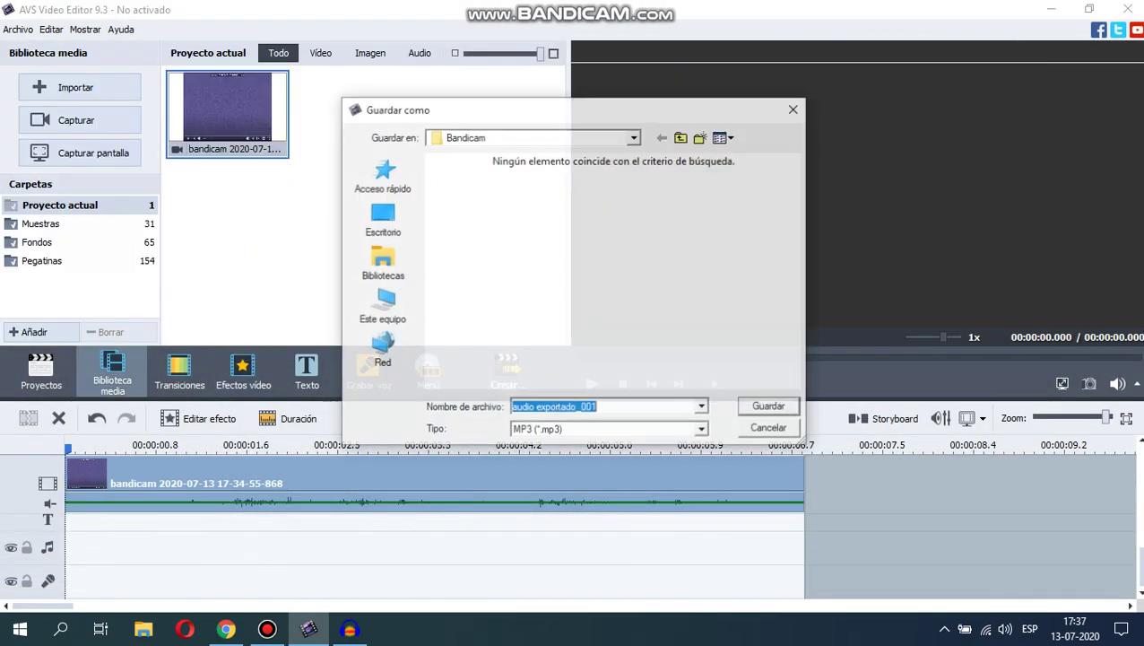
text(Klasky Csupo Robot Logo)
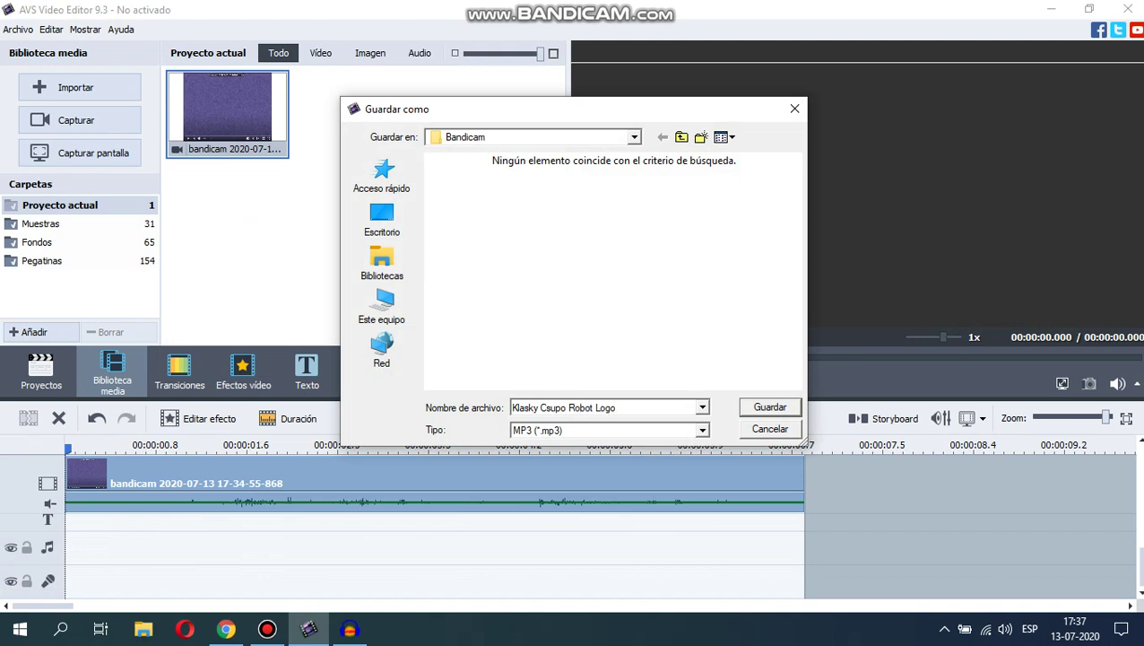
click(382, 262)
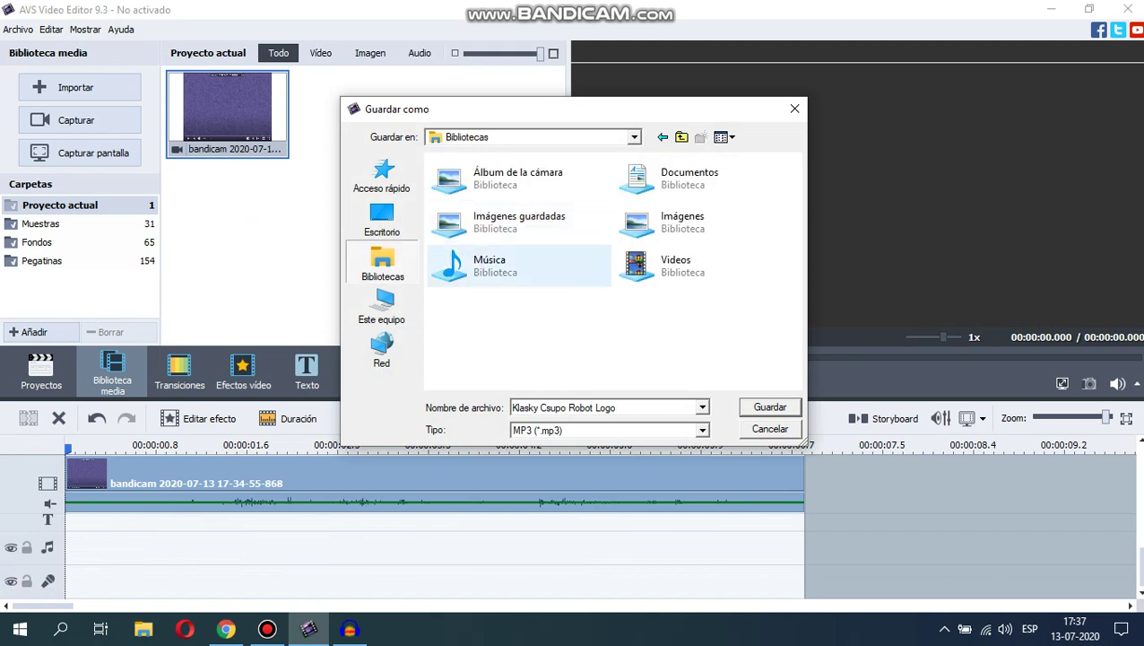
click(477, 265)
double_click(479, 266)
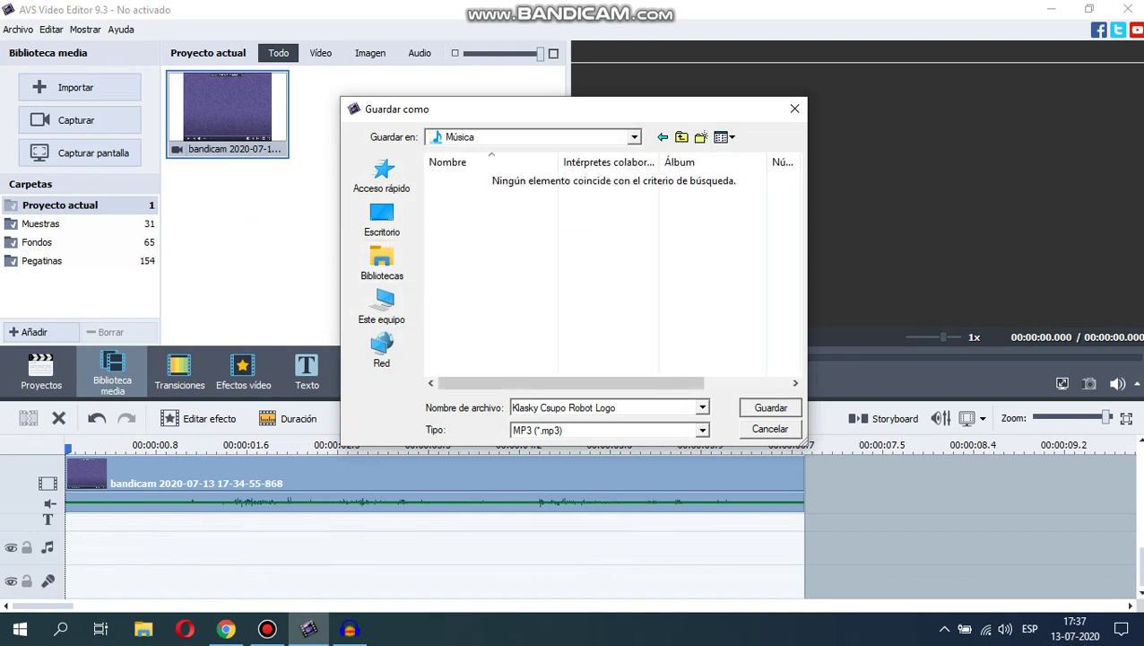
click(770, 407)
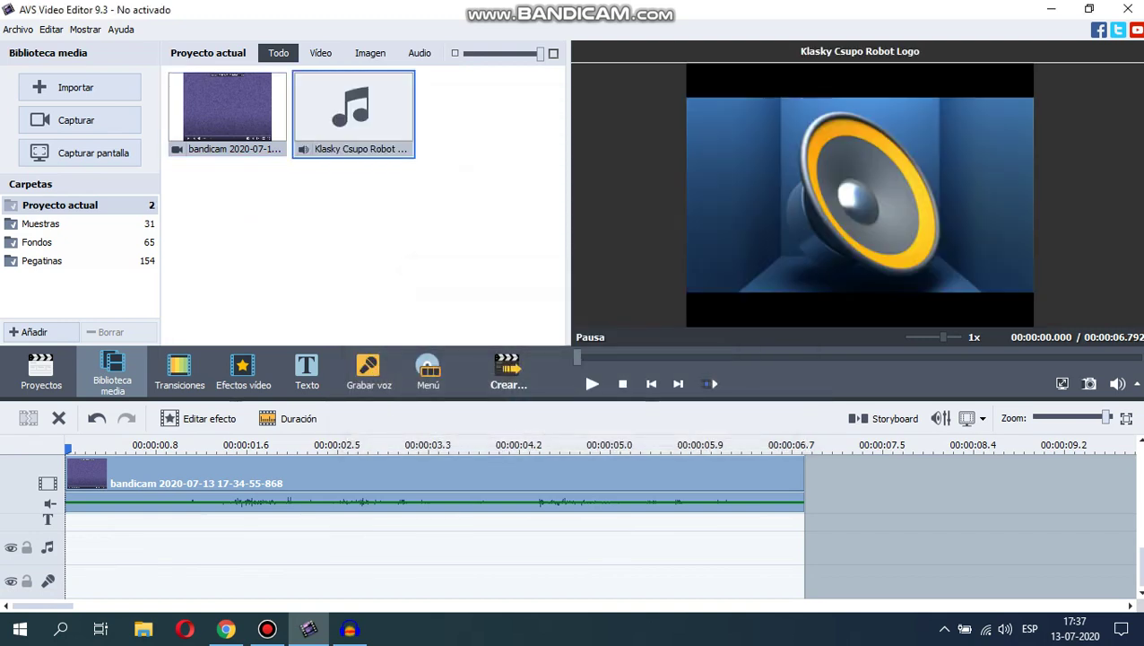
Step: Remove the exported audio from the media library and mute the bandicam clip on the timeline
right_click(339, 115)
click(368, 208)
right_click(314, 467)
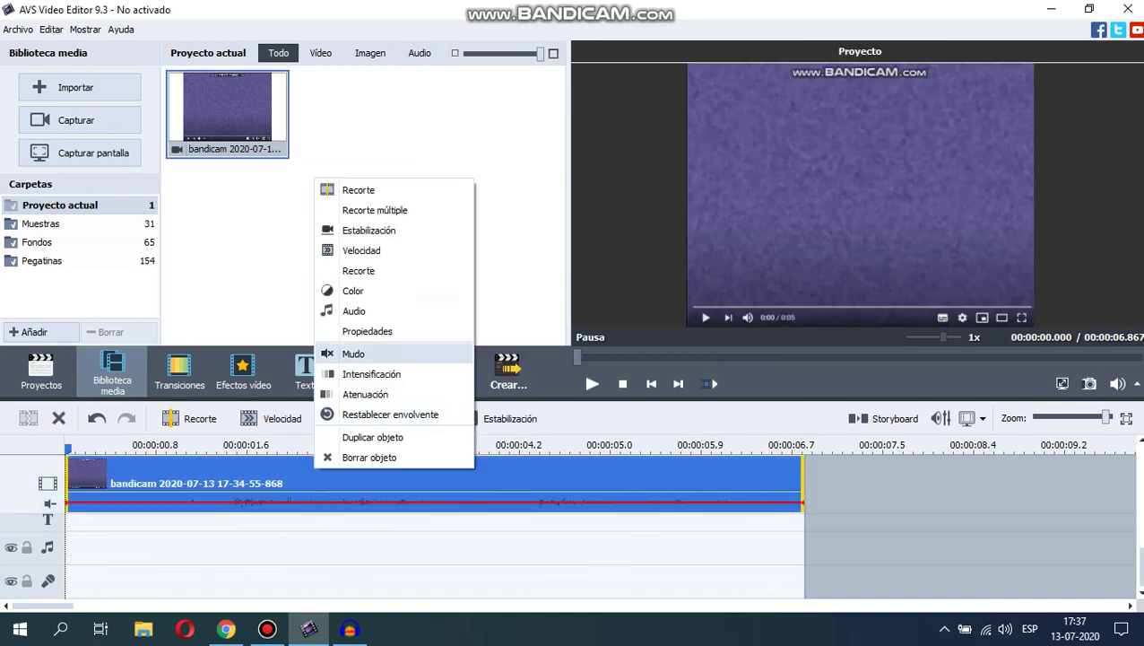
click(354, 353)
Step: Switch to Audacity and open the "Klasky Csupo Robot Logo" audio file from the Música library
click(350, 629)
click(23, 28)
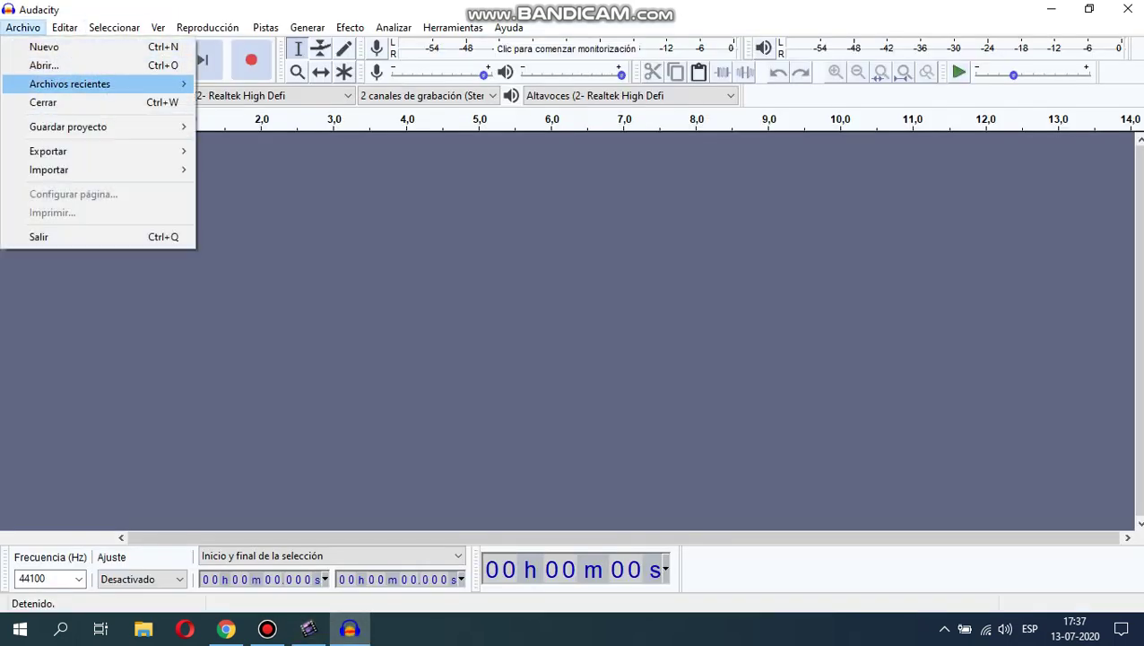
click(45, 66)
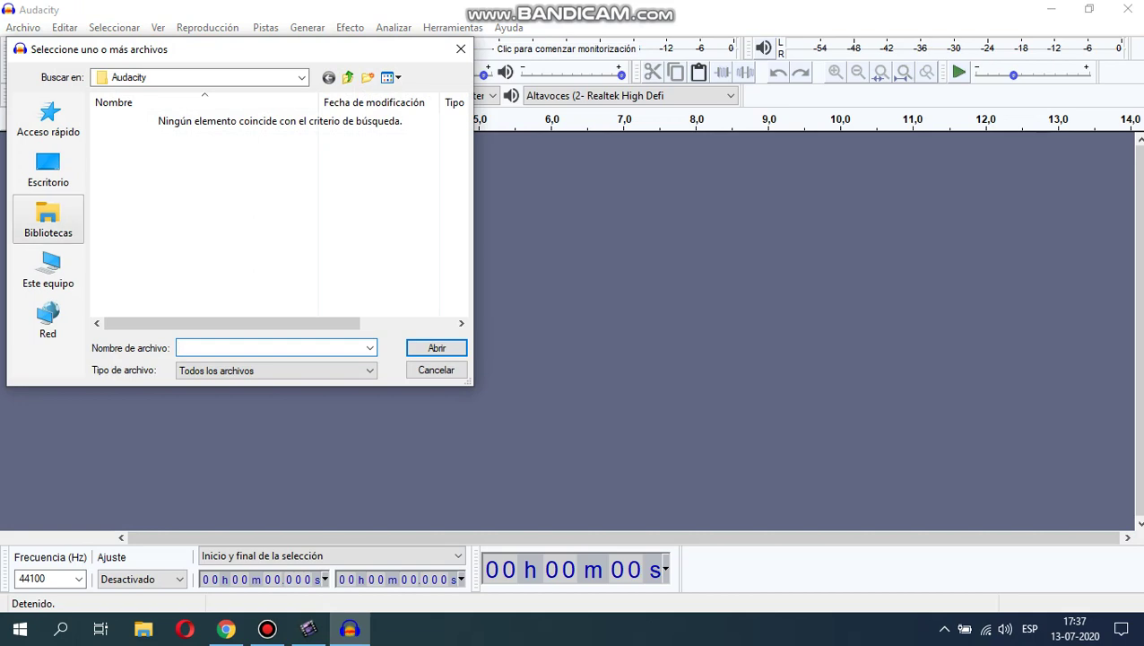
click(48, 218)
double_click(148, 202)
double_click(159, 121)
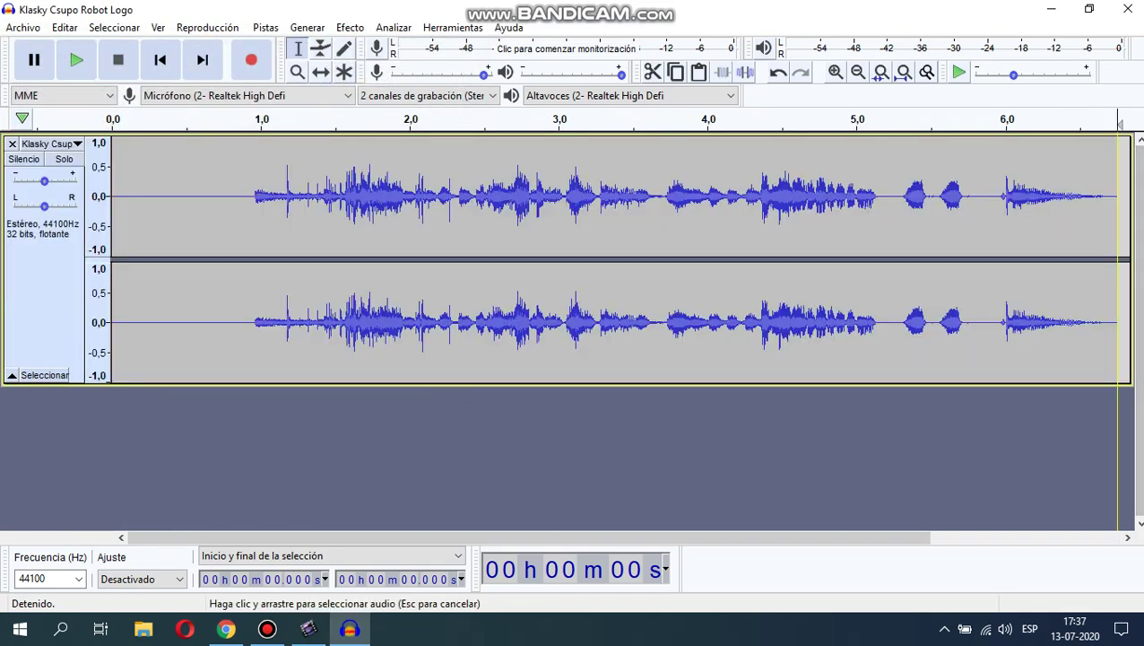
key(ctrl+a)
click(350, 27)
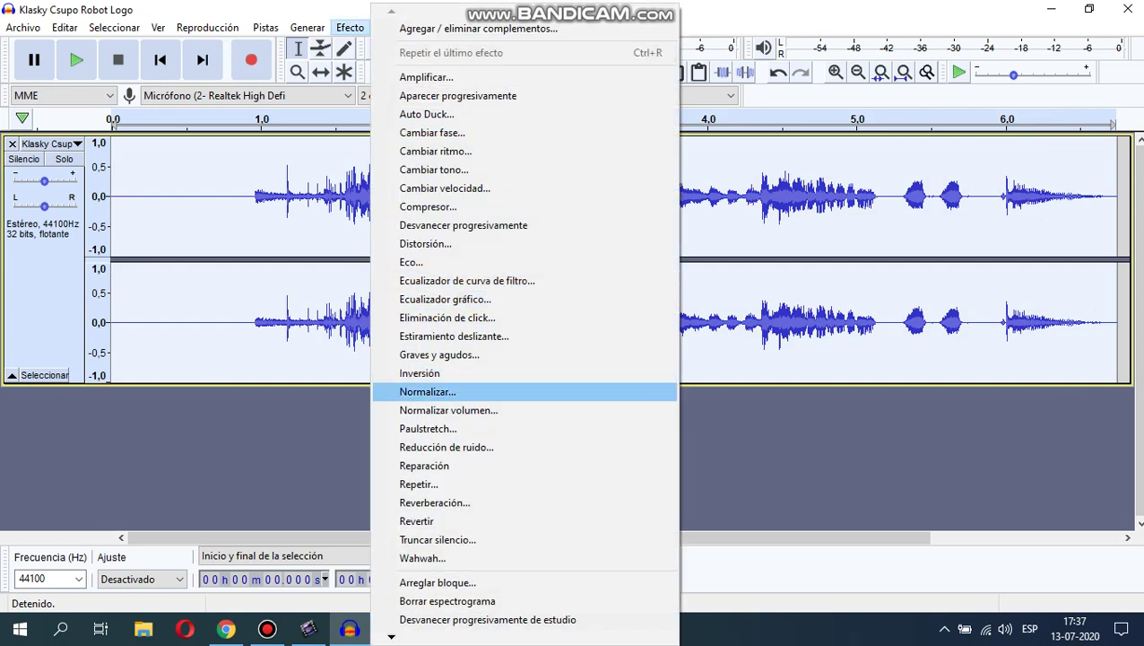
click(753, 448)
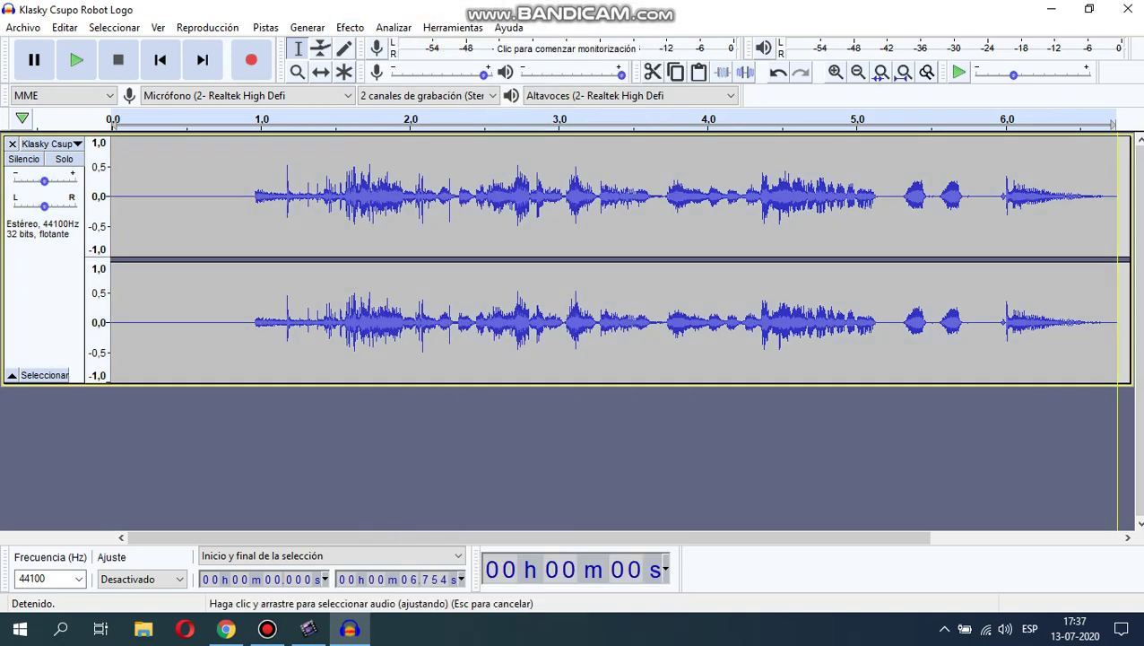
Step: Select the entire stereo audio track and duplicate it twice
drag(1115, 269, 111, 269)
click(65, 27)
click(94, 163)
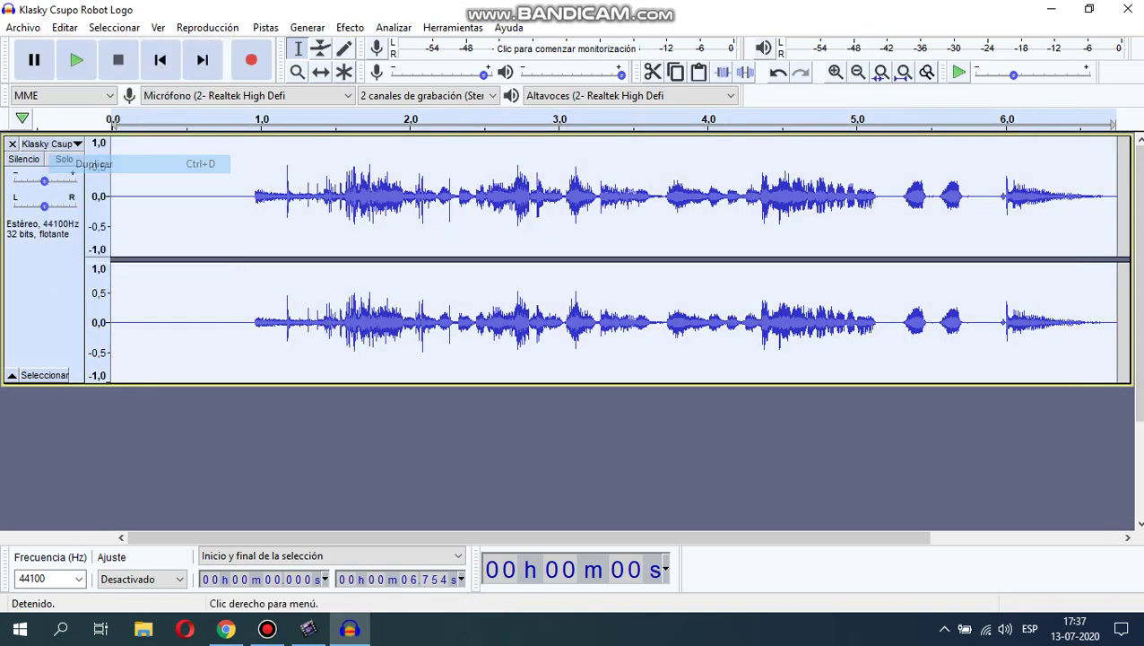
click(64, 27)
click(95, 163)
click(247, 233)
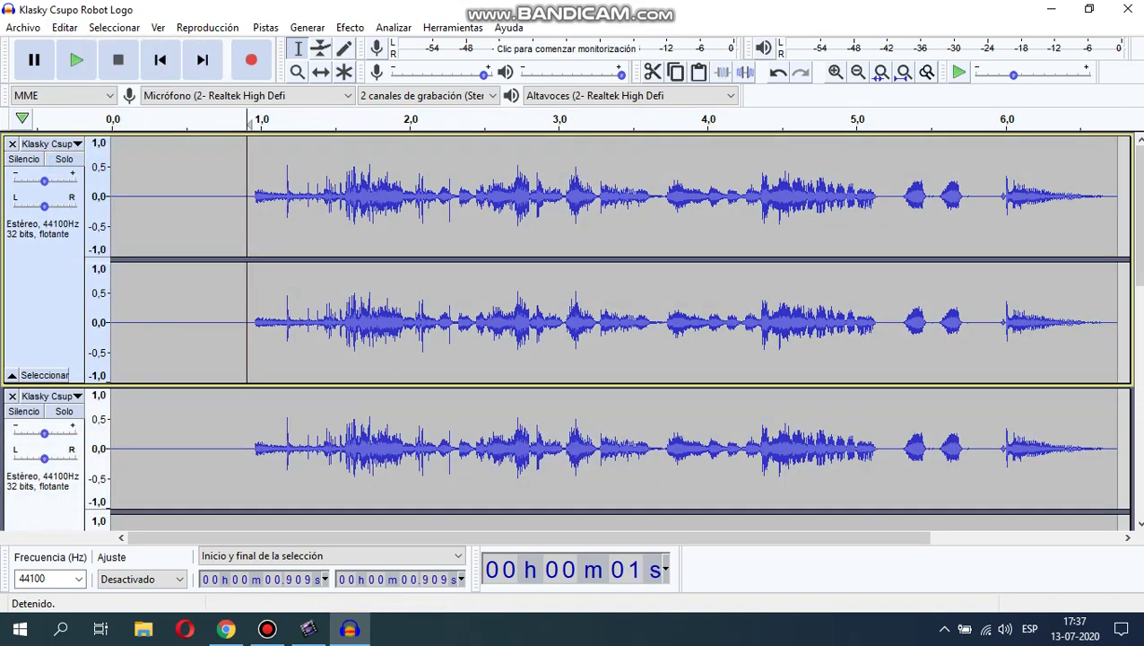
Step: Apply Estiramiento deslizante to the whole top track with a final pitch change of 12 semitones
drag(1116, 269, 67, 269)
click(350, 27)
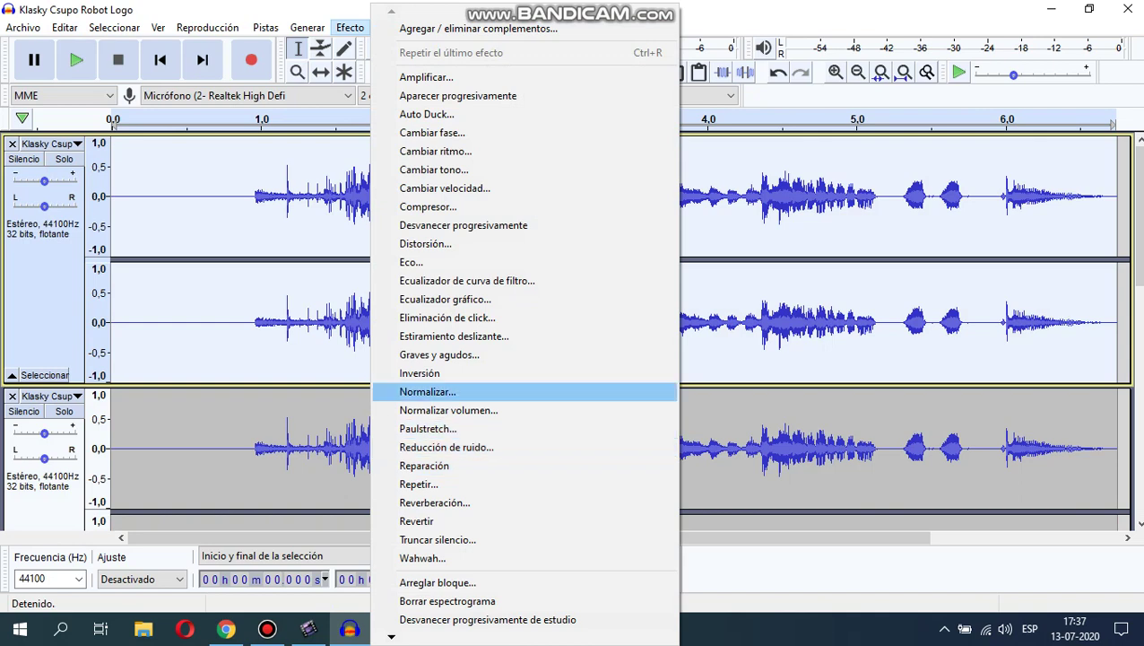
click(454, 335)
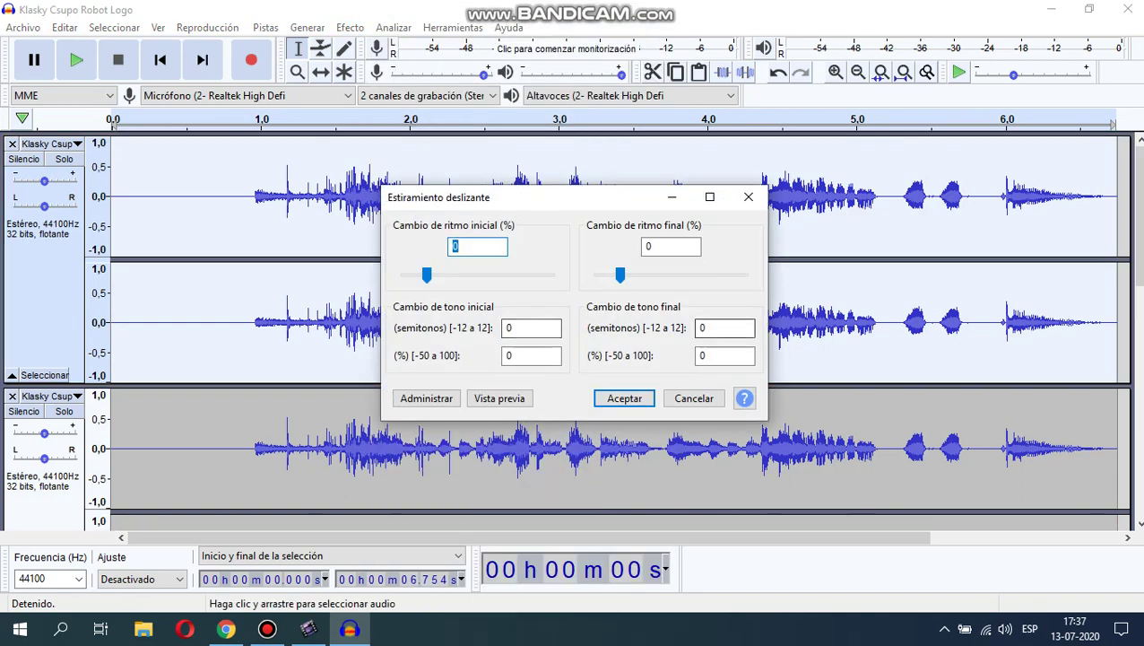
double_click(718, 328)
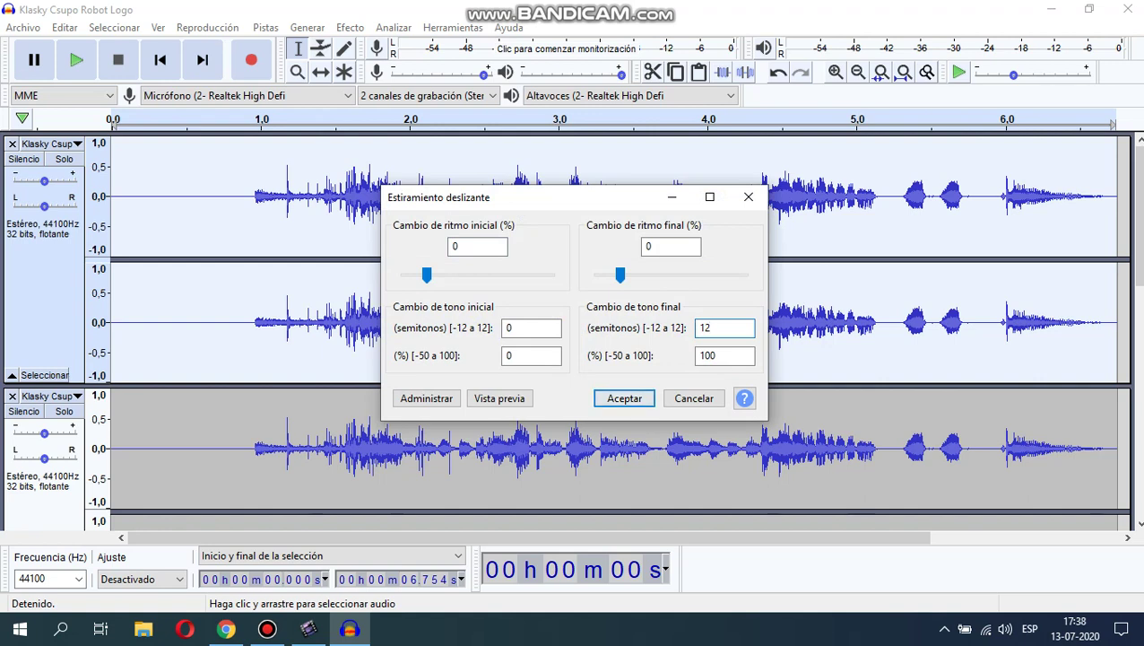
key(Return)
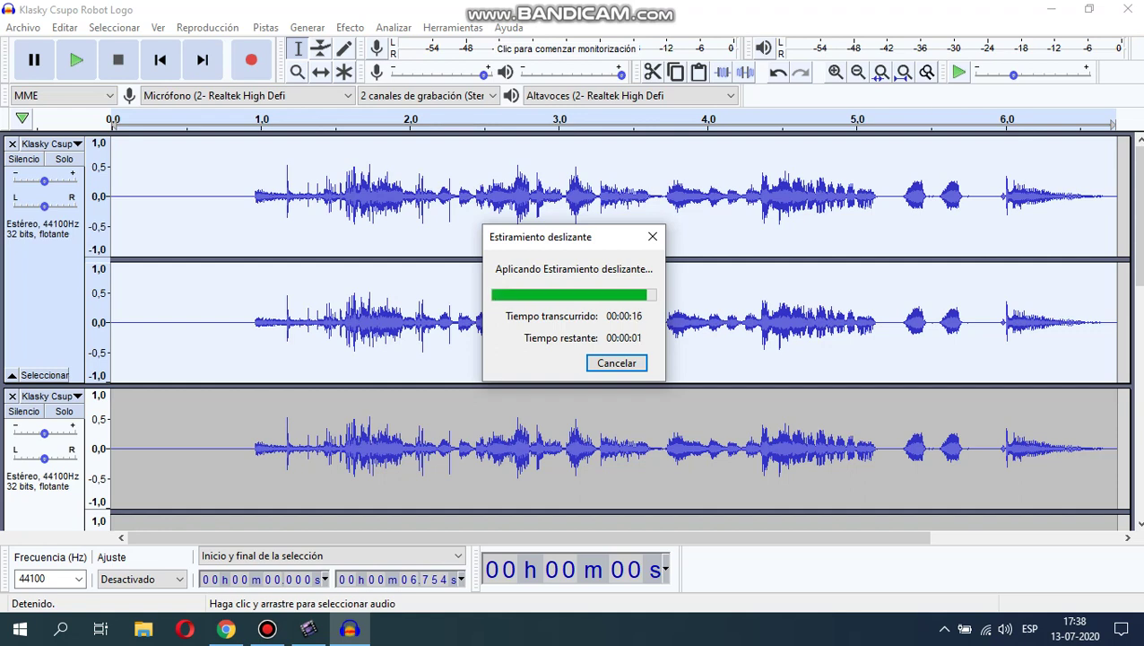
Step: Apply Estiramiento deslizante to the top track once more, keeping the final pitch change of 12 semitones
click(350, 28)
click(454, 336)
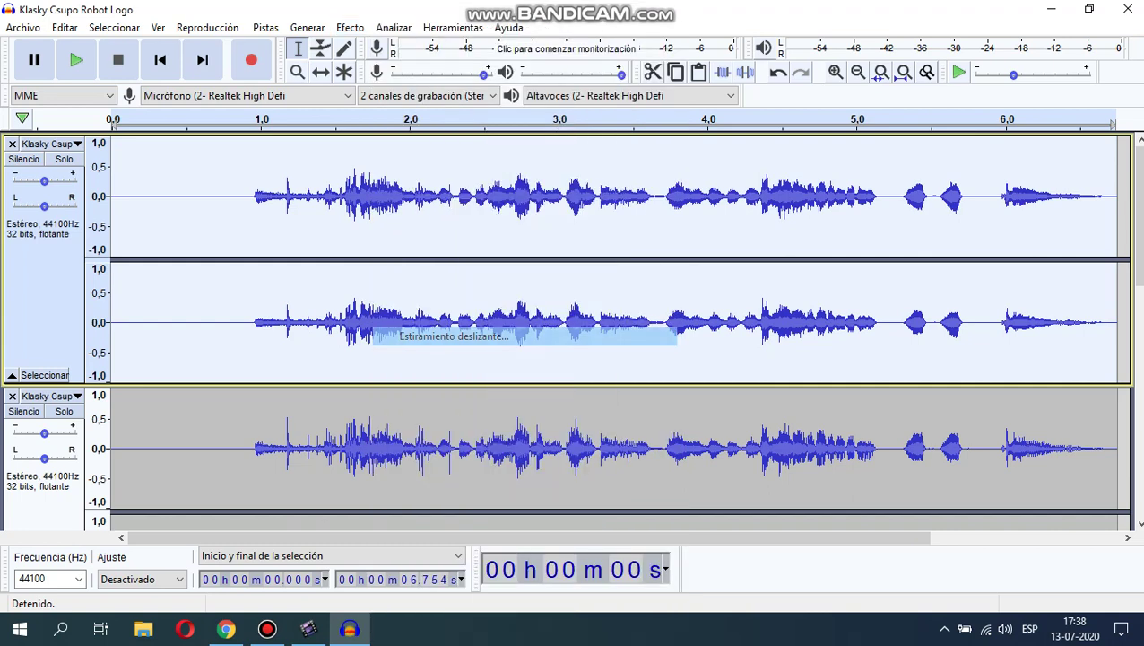
click(621, 394)
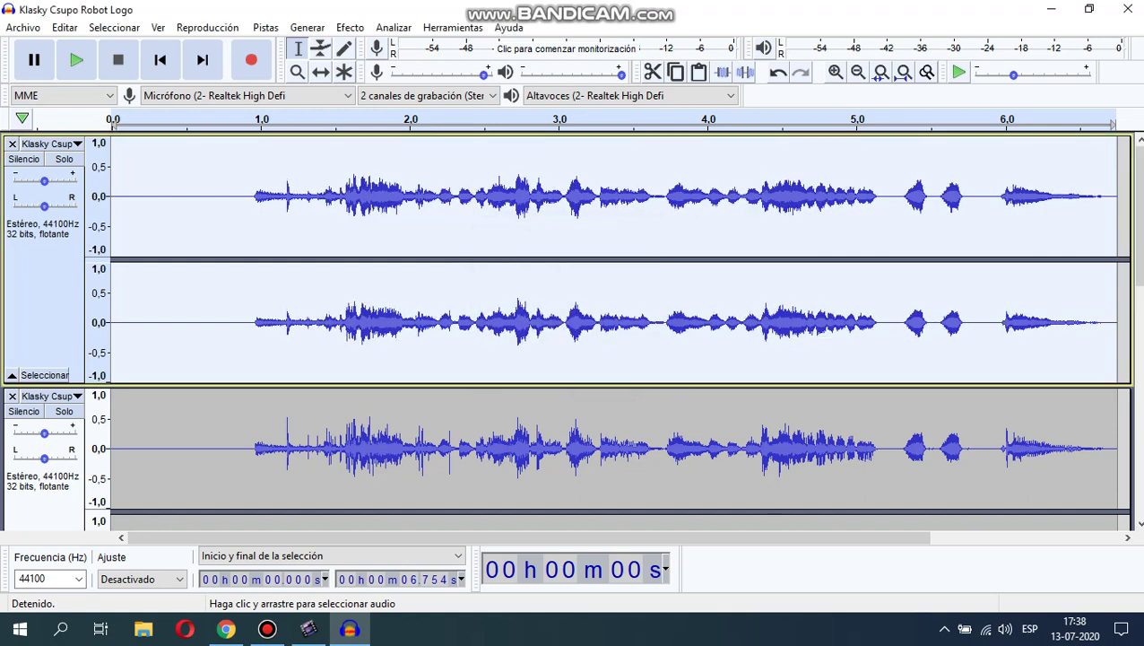
Step: Select the top track from about 2.1 s to its end and apply Estiramiento deslizante with a final pitch change of -12 semitones
click(434, 260)
drag(424, 260, 801, 260)
drag(504, 197, 1116, 197)
click(350, 27)
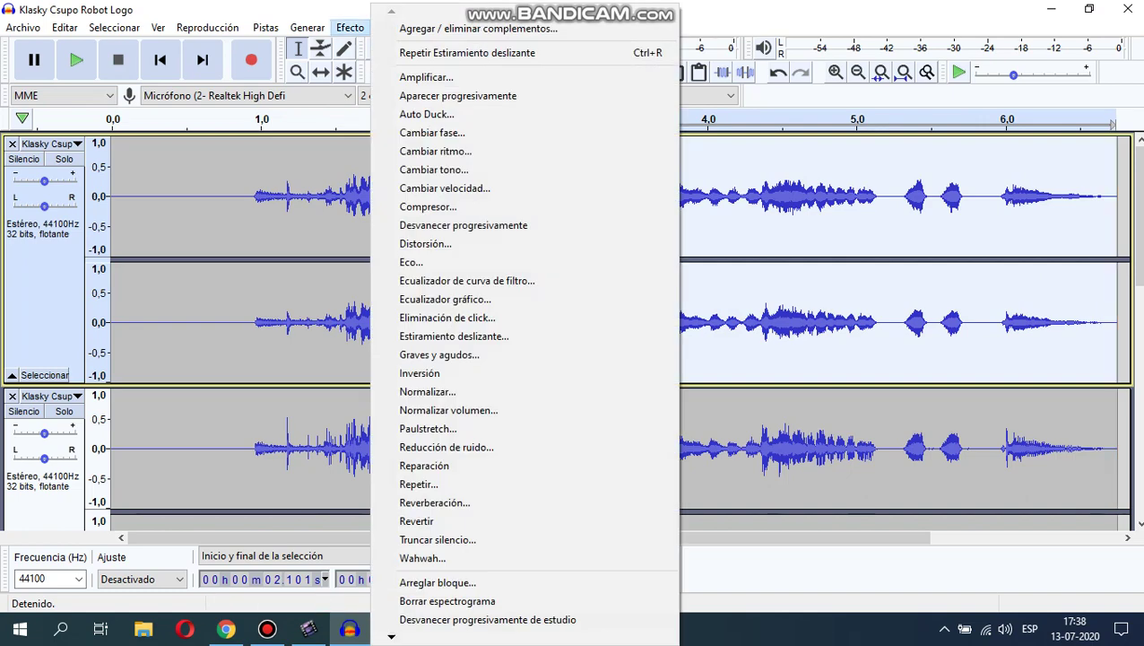
click(454, 336)
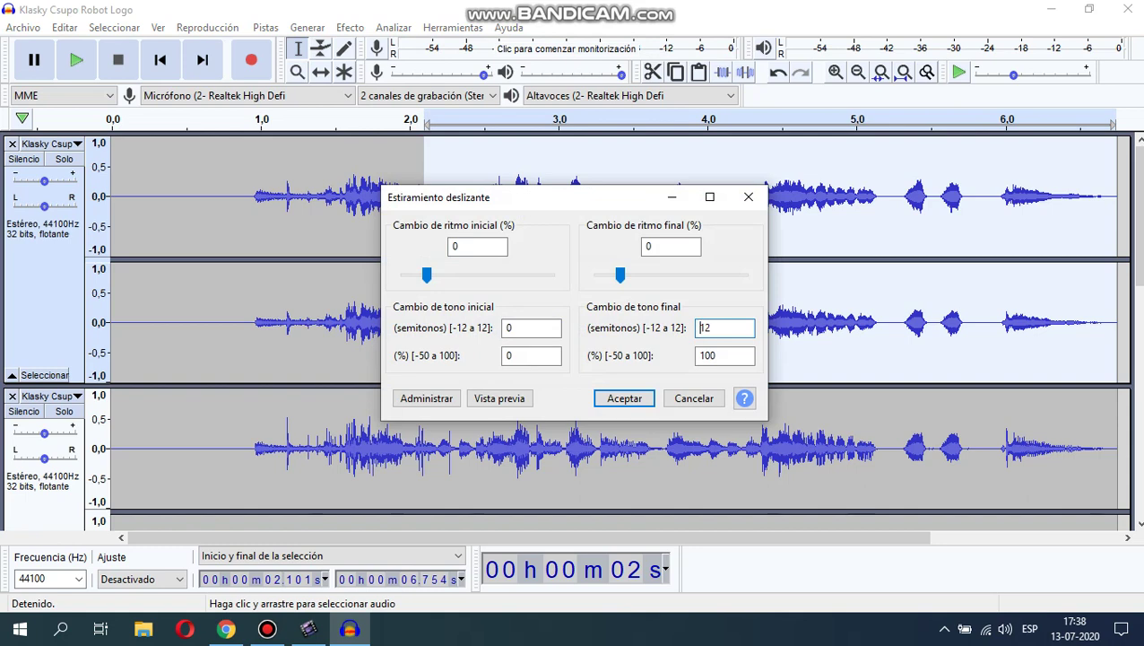
key(Return)
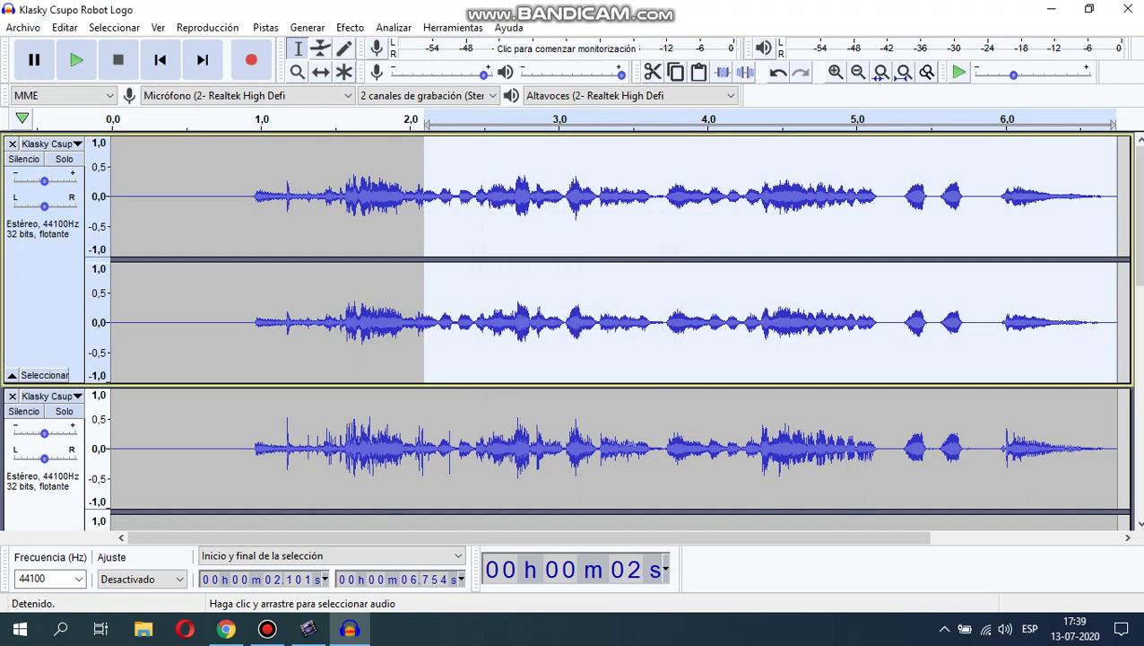
Step: Apply Estiramiento deslizante to the whole top track with a final pitch change of -7 semitones
drag(425, 198, 110, 197)
click(350, 27)
click(454, 335)
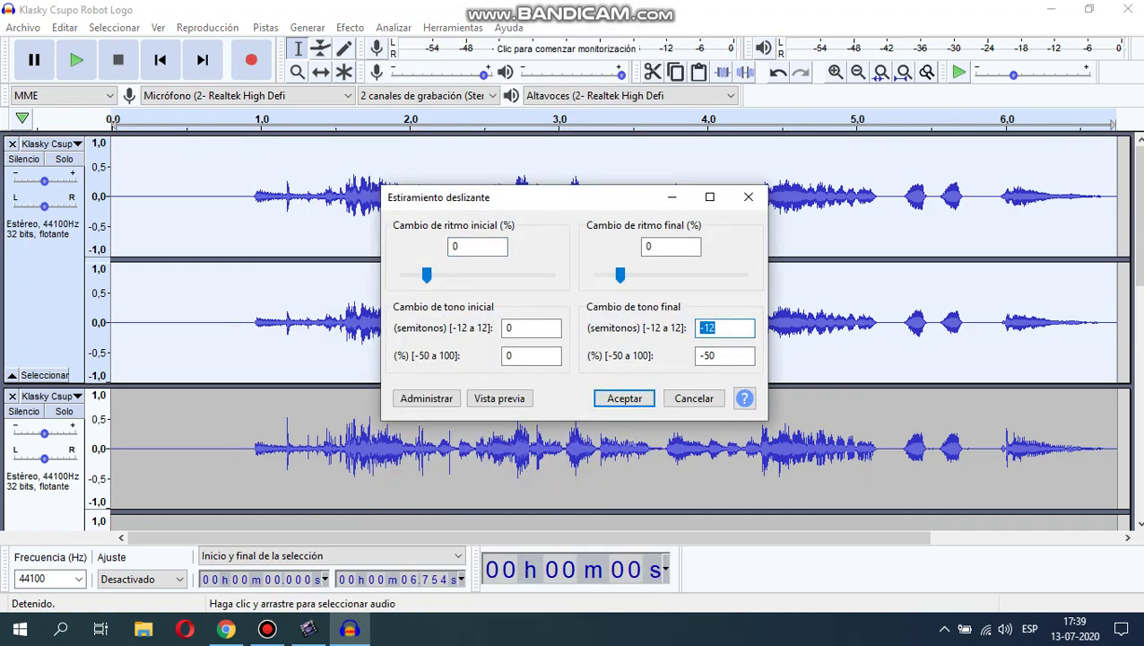
text(-7)
key(Tab)
key(Tab)
key(Tab)
key(Tab)
key(Return)
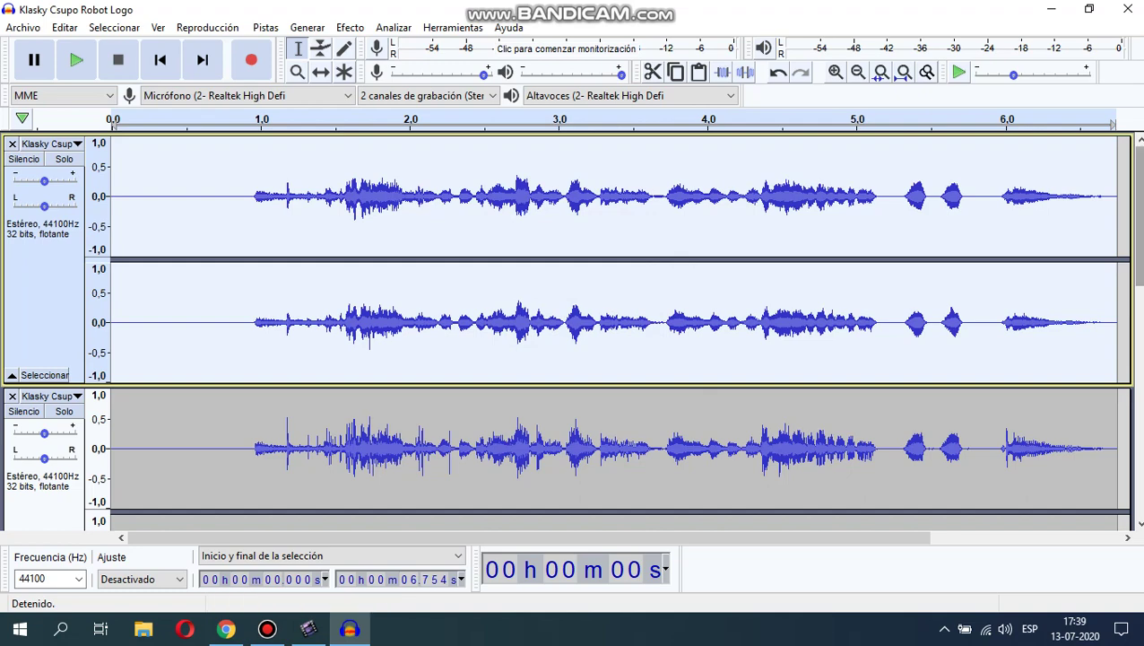
Step: Select the whole bottom duplicate track and apply Estiramiento deslizante to change its final pitch
drag(1139, 217, 50, 323)
scroll(574, 332, down, 1)
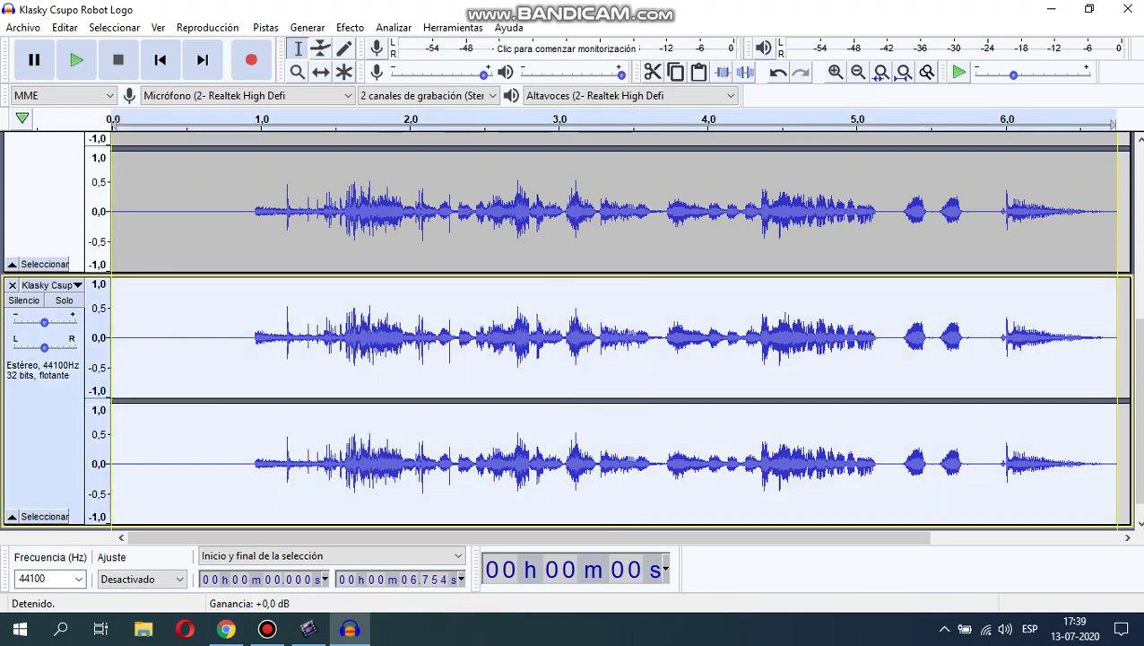
click(349, 27)
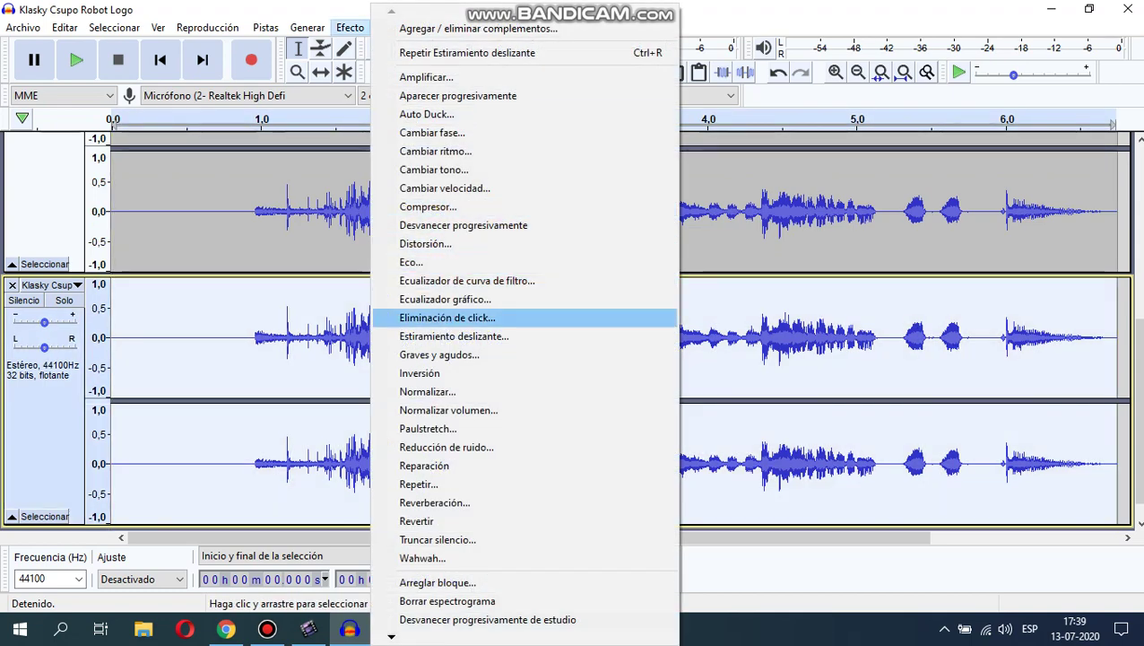
key(Down)
key(Return)
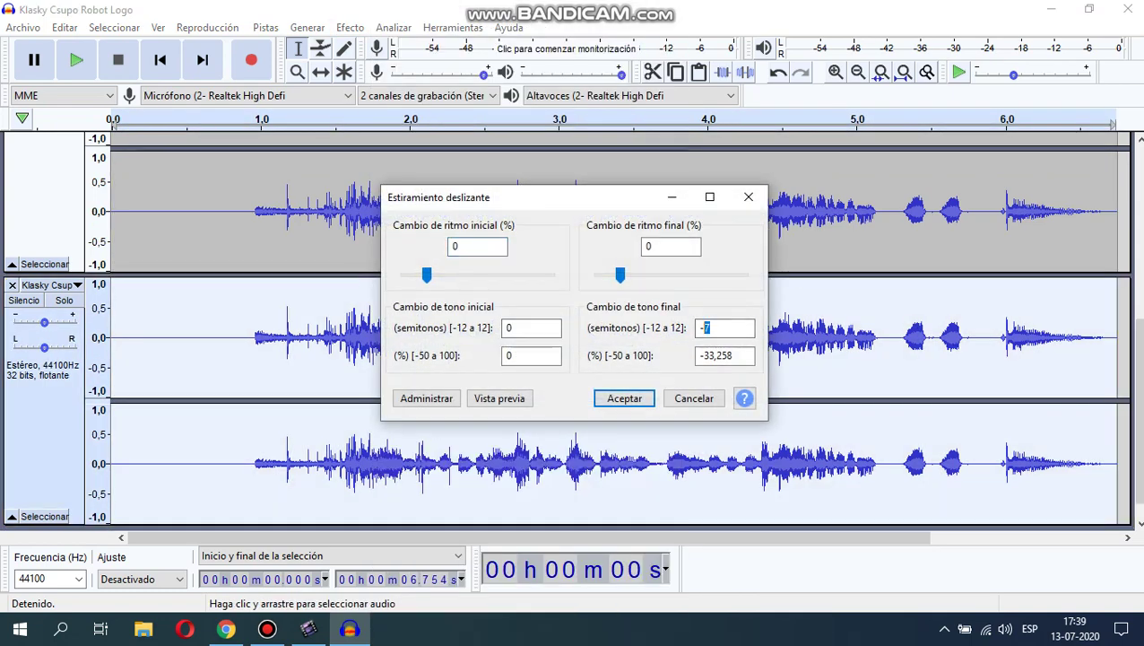
key(Return)
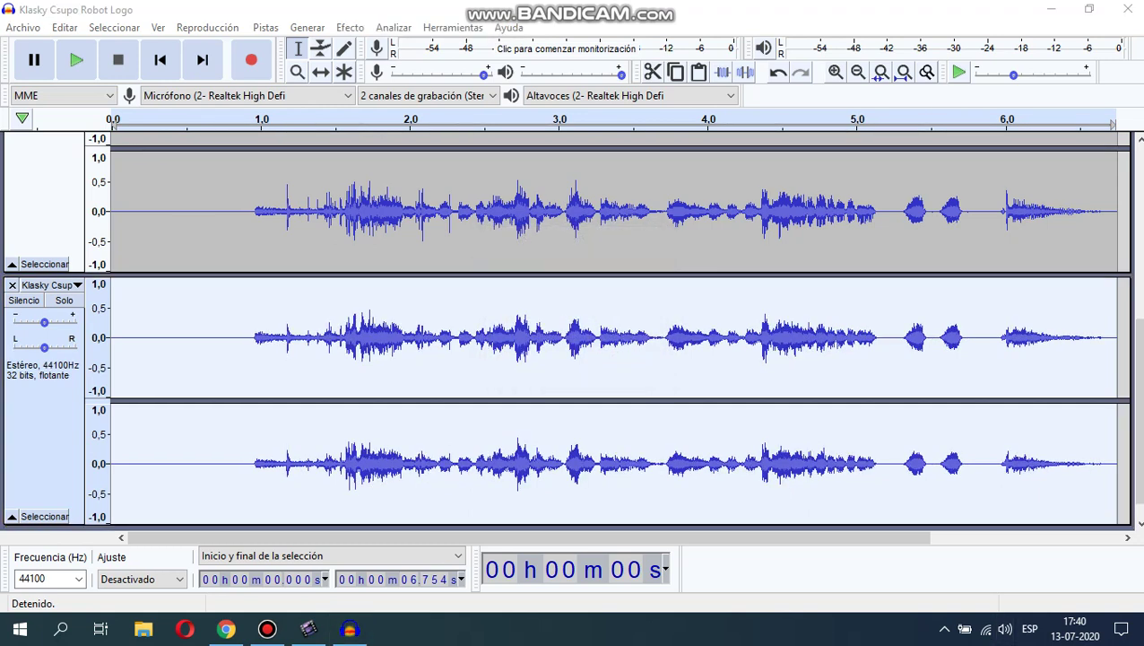
Step: Play back the mix of all the tracks from the start
click(1005, 628)
drag(1140, 411, 1140, 237)
click(1031, 513)
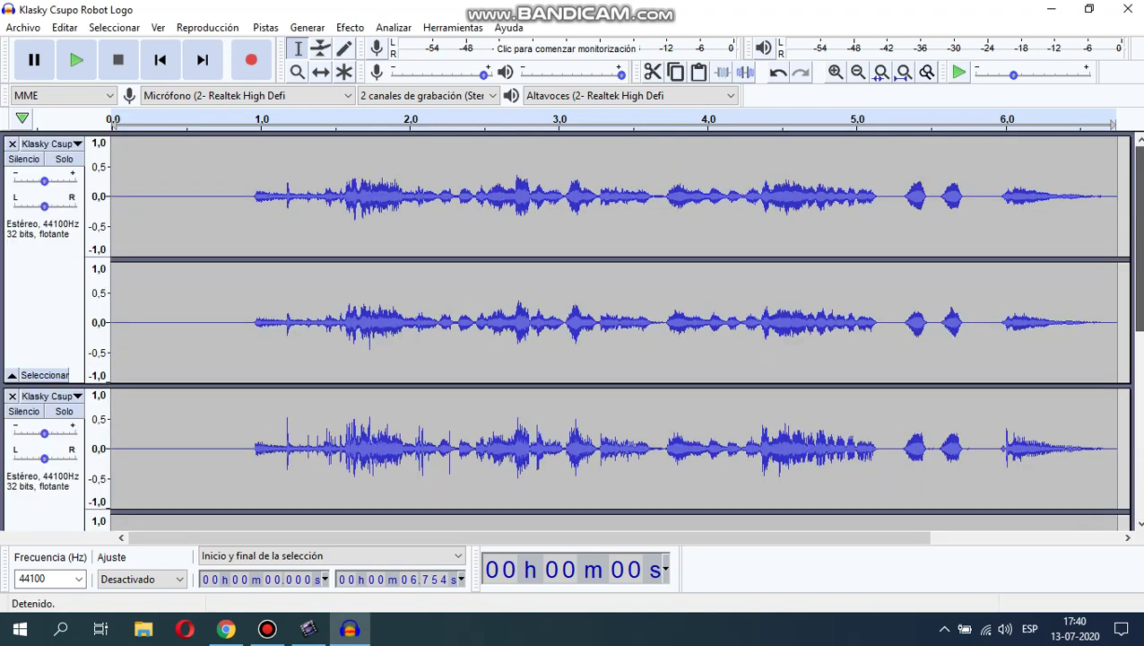
click(76, 60)
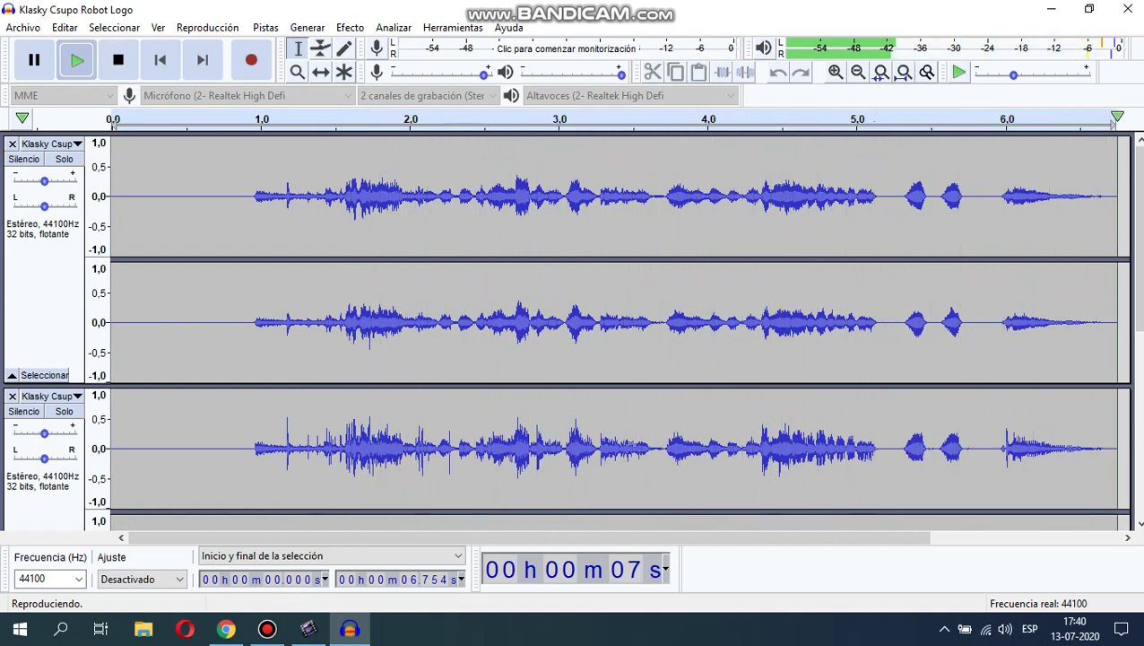
Step: Export the mix to the Música library as the 16-bit PCM WAV "Klasky Csupo in Fail", leaving the metadata tags empty
click(23, 28)
mouse_move(54, 150)
click(296, 168)
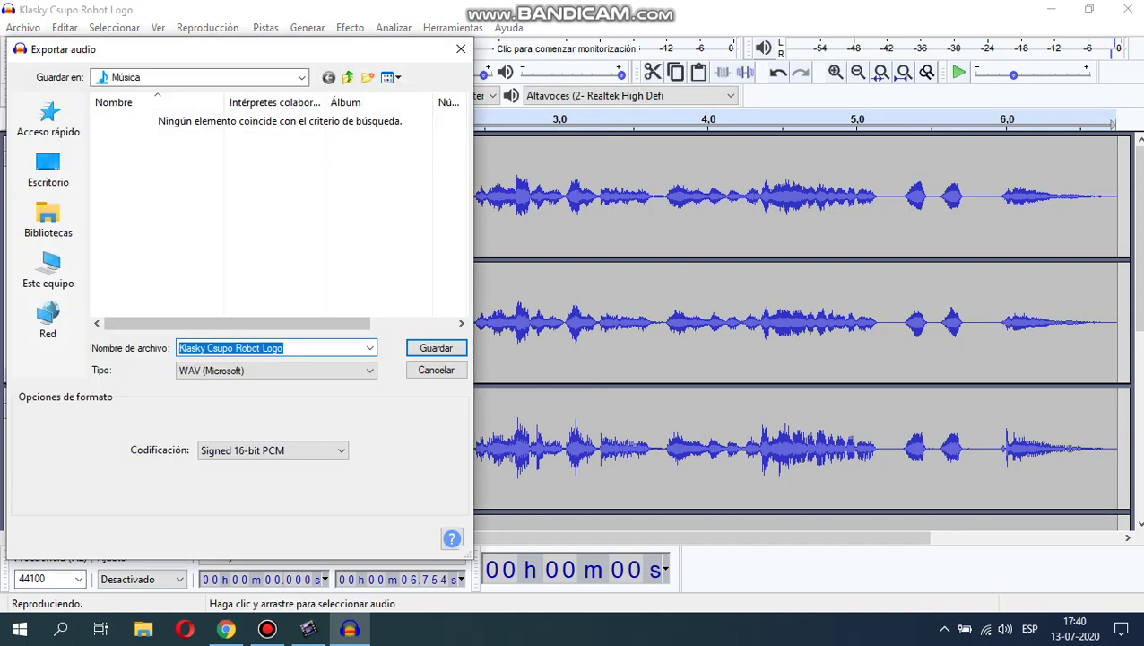
click(305, 348)
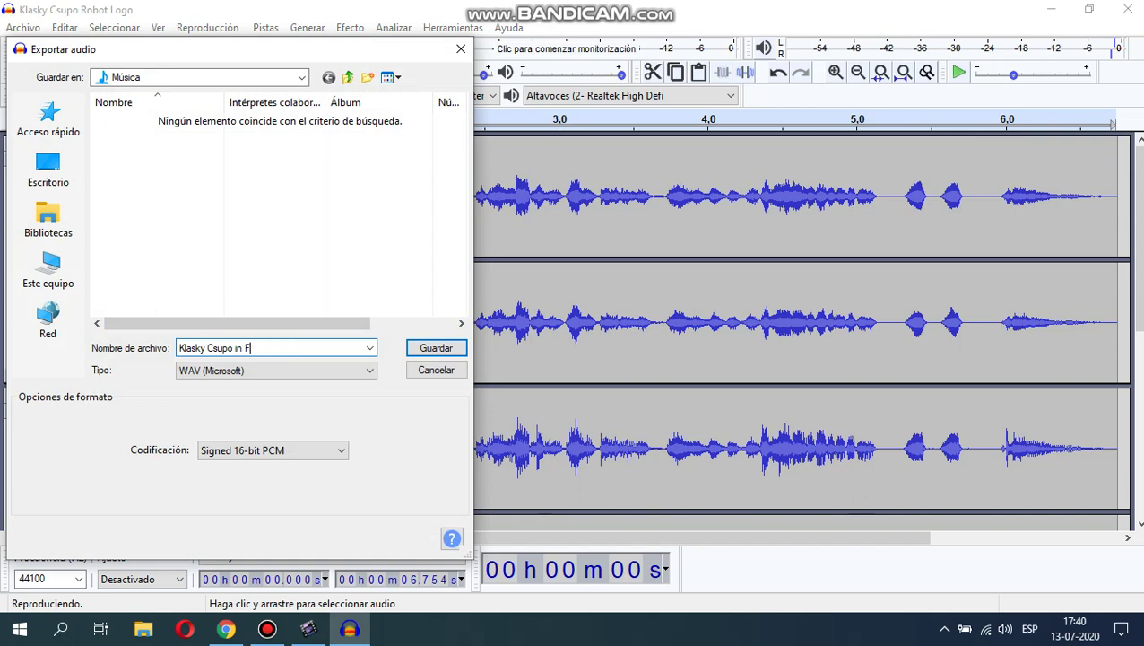
click(436, 348)
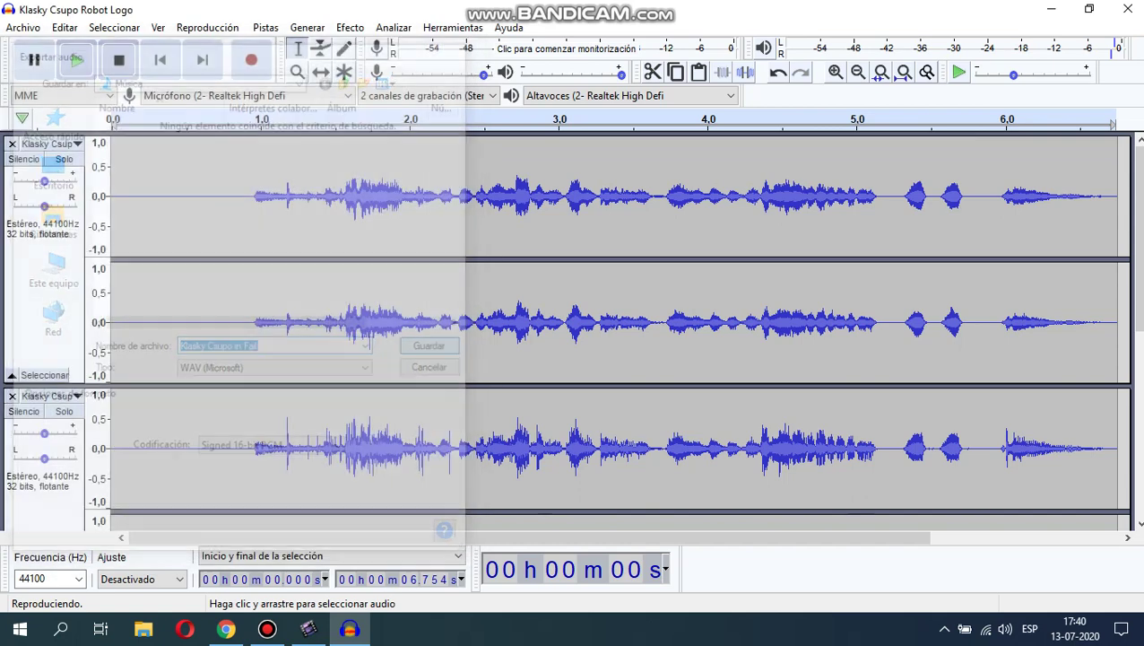
key(Return)
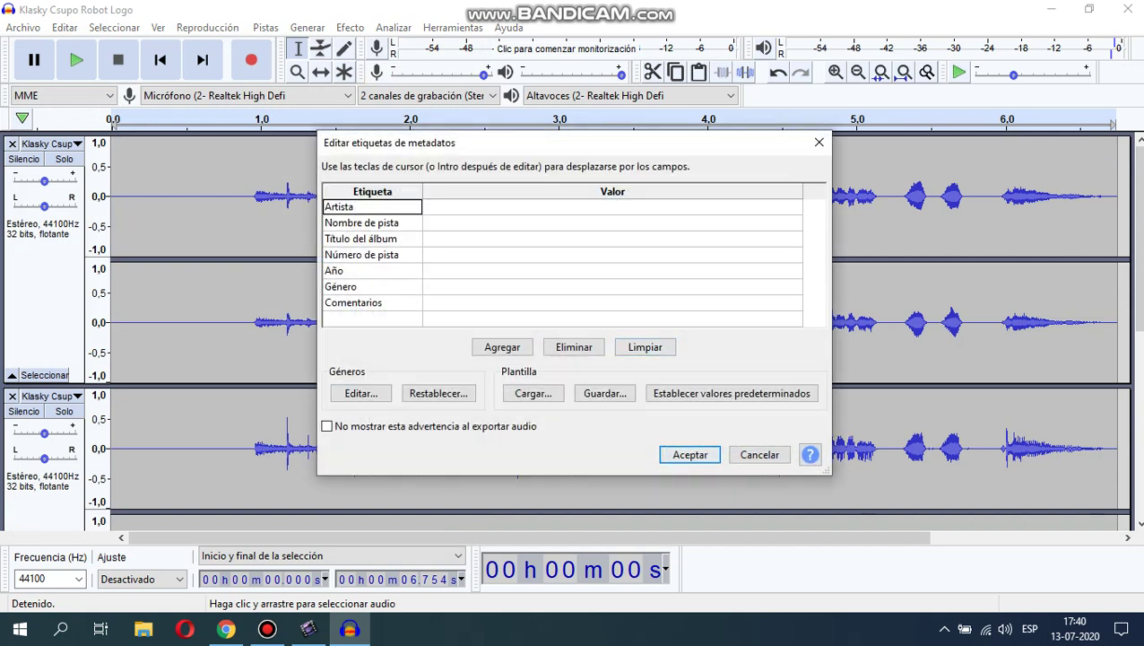
key(Return)
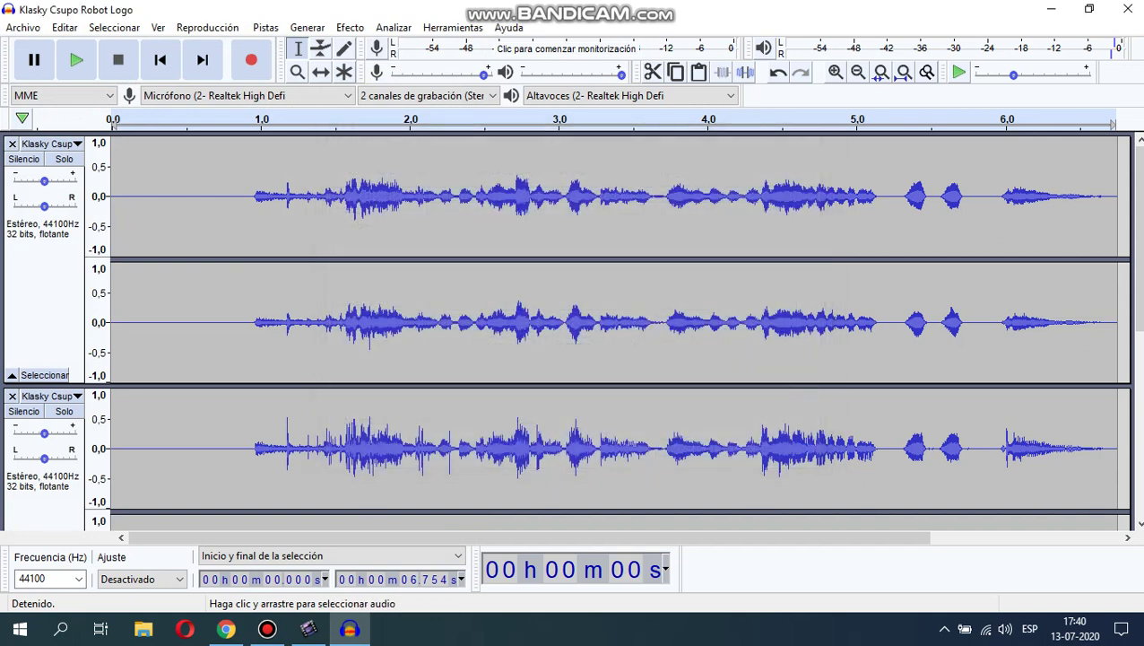
Step: Close Audacity and import the "Klasky Csupo in Fail" audio from the Música library into the AVS Video Editor project
click(1128, 9)
click(604, 308)
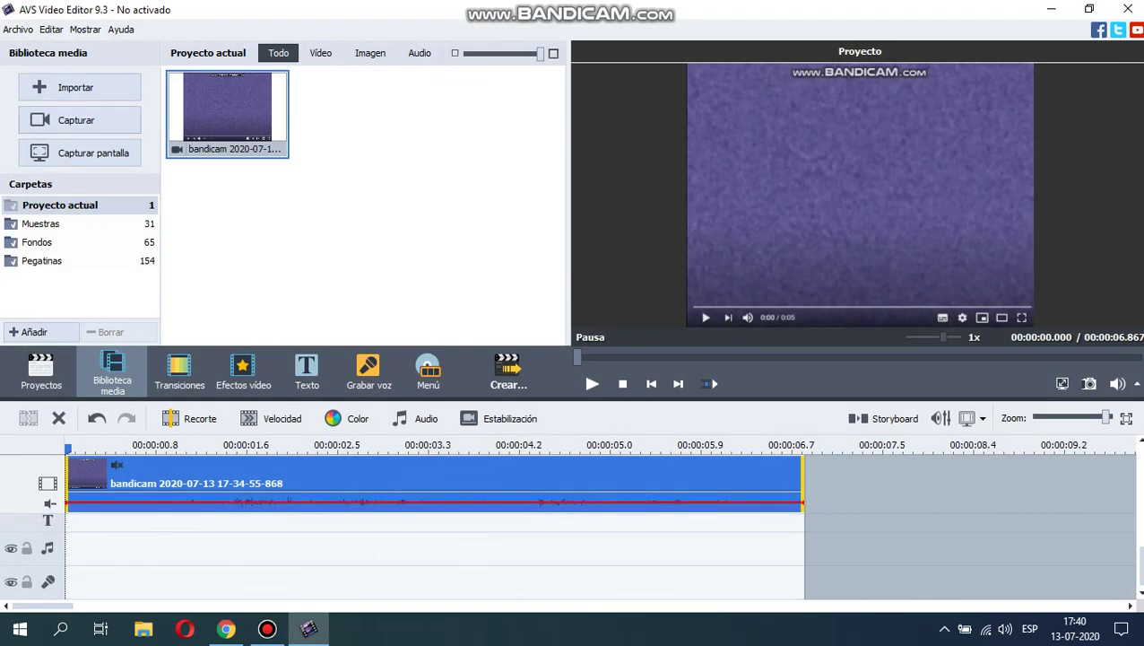
click(75, 87)
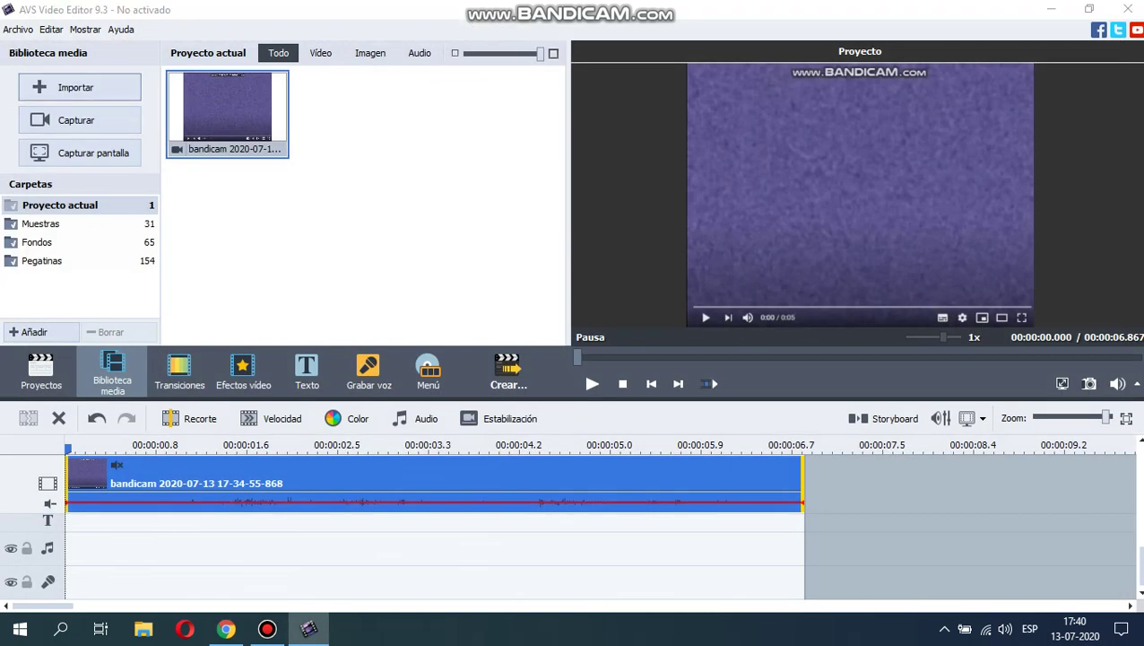
click(382, 264)
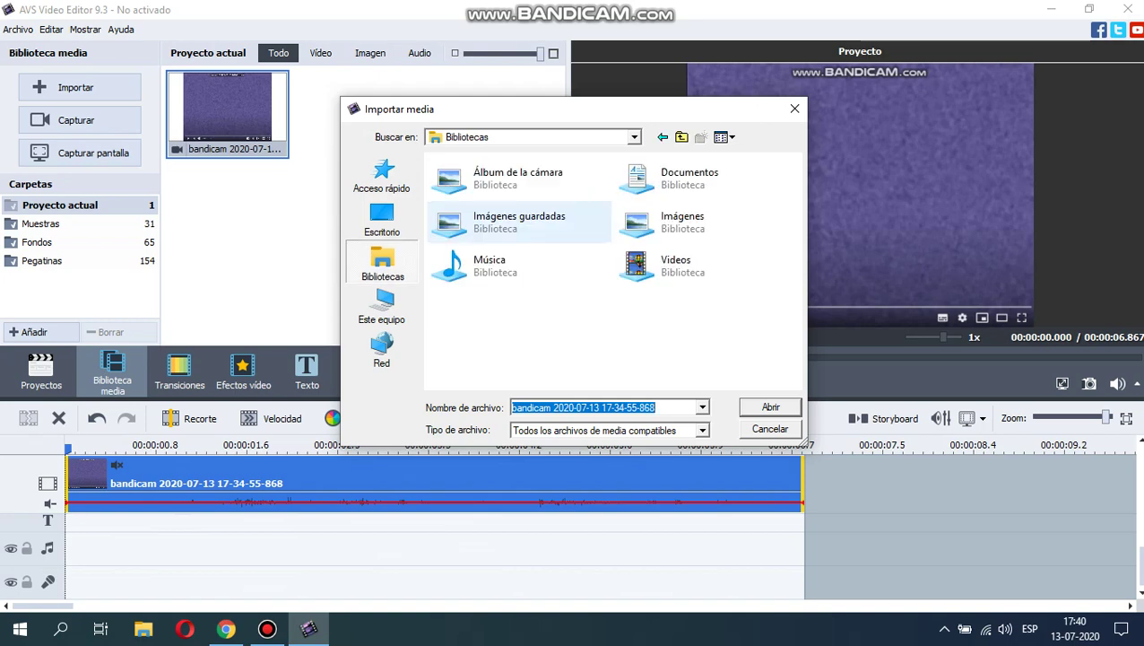
double_click(689, 177)
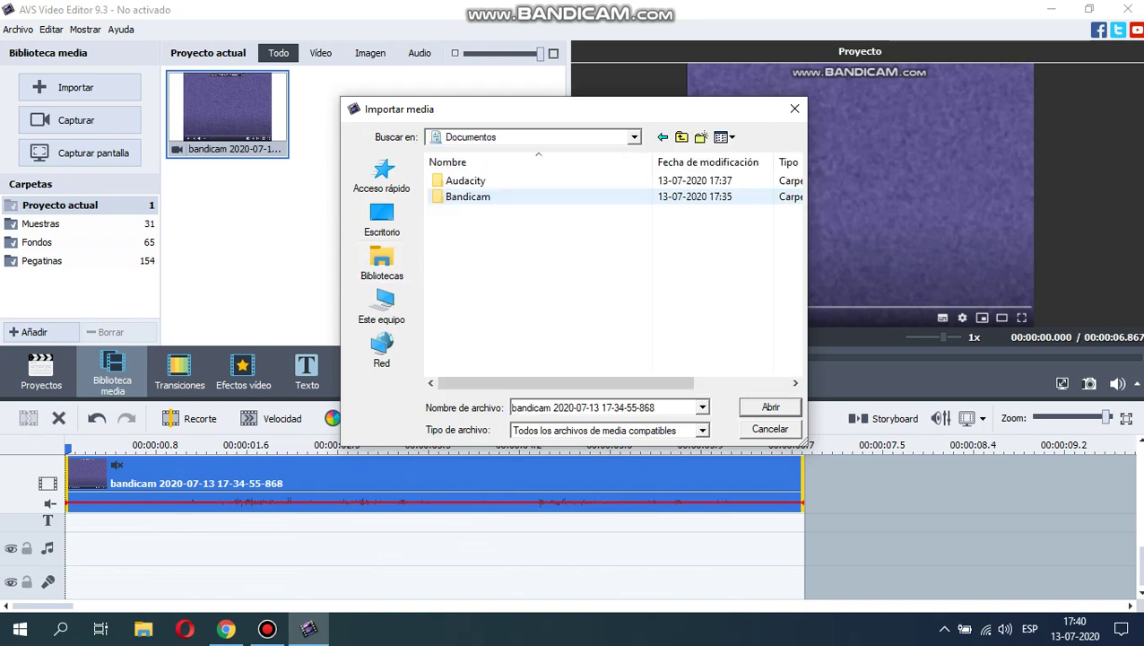
double_click(467, 178)
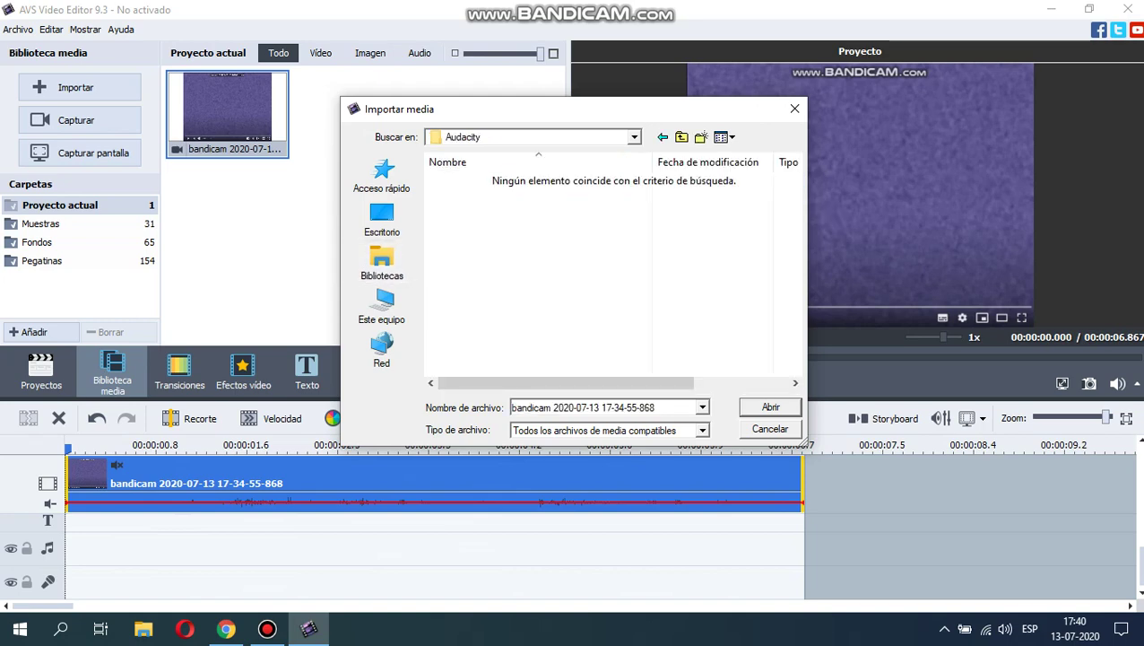
click(382, 265)
double_click(502, 266)
click(489, 181)
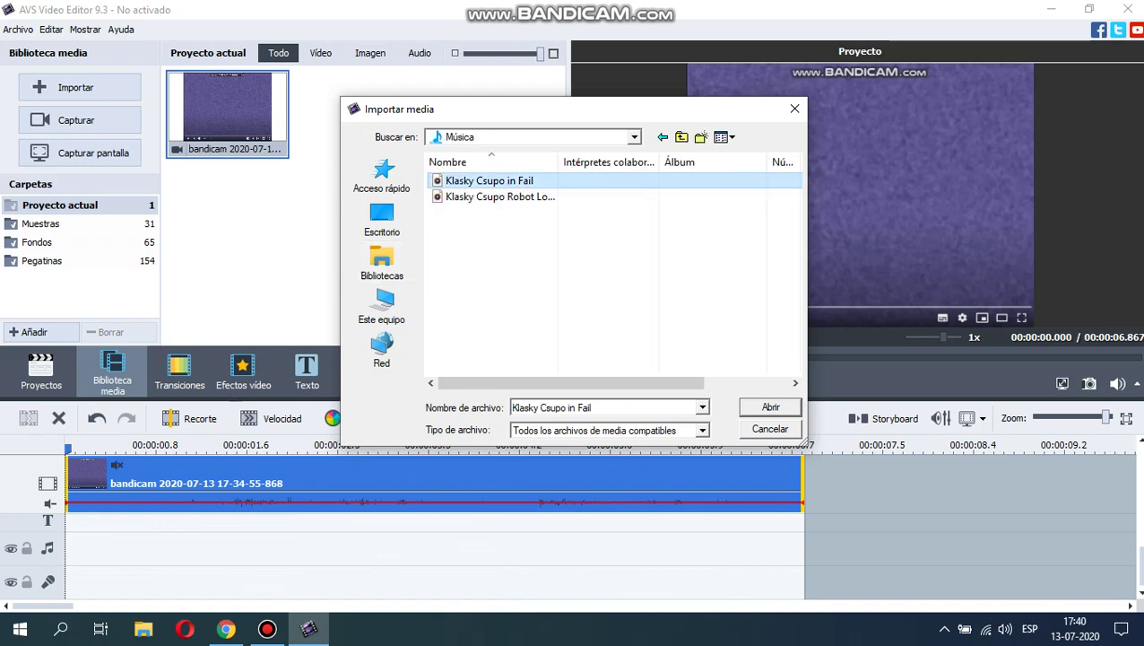
double_click(489, 181)
Step: Place "Klasky Csupo in Fail" at the start of the audio track under the bandicam clip and preview the project
drag(354, 112, 149, 553)
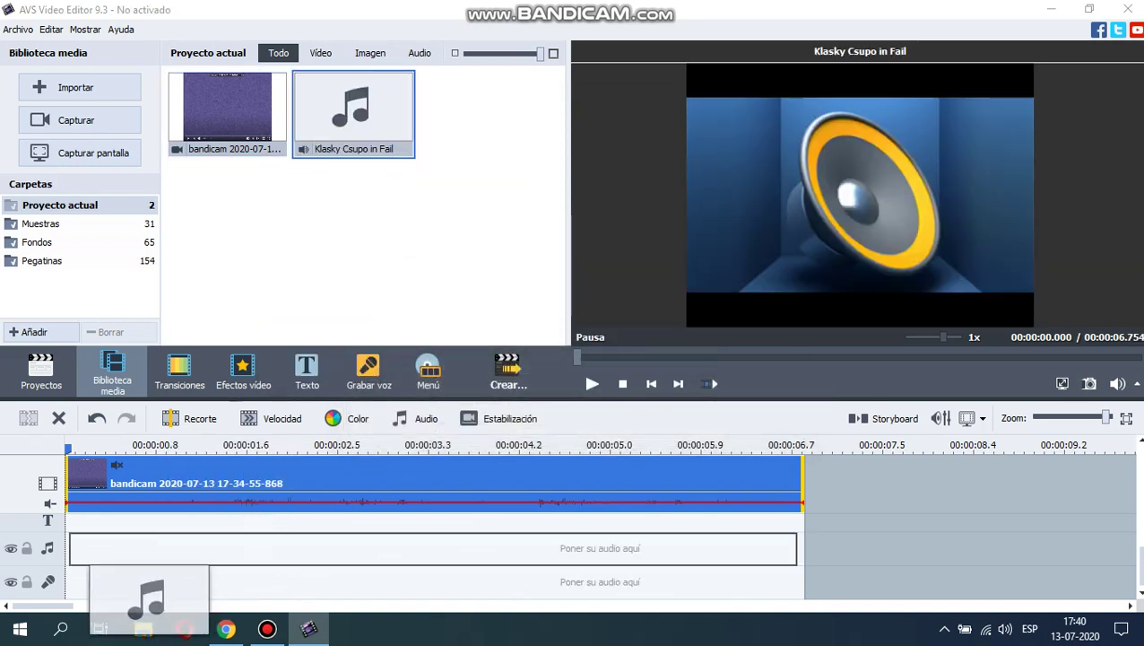
drag(148, 599, 144, 574)
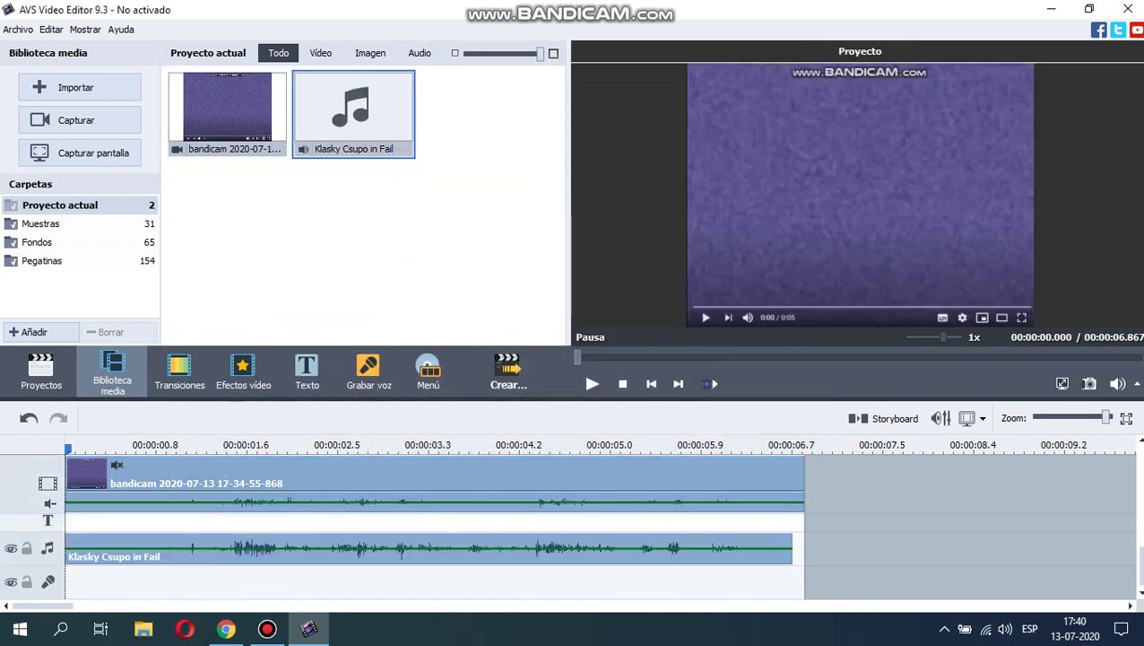
click(592, 383)
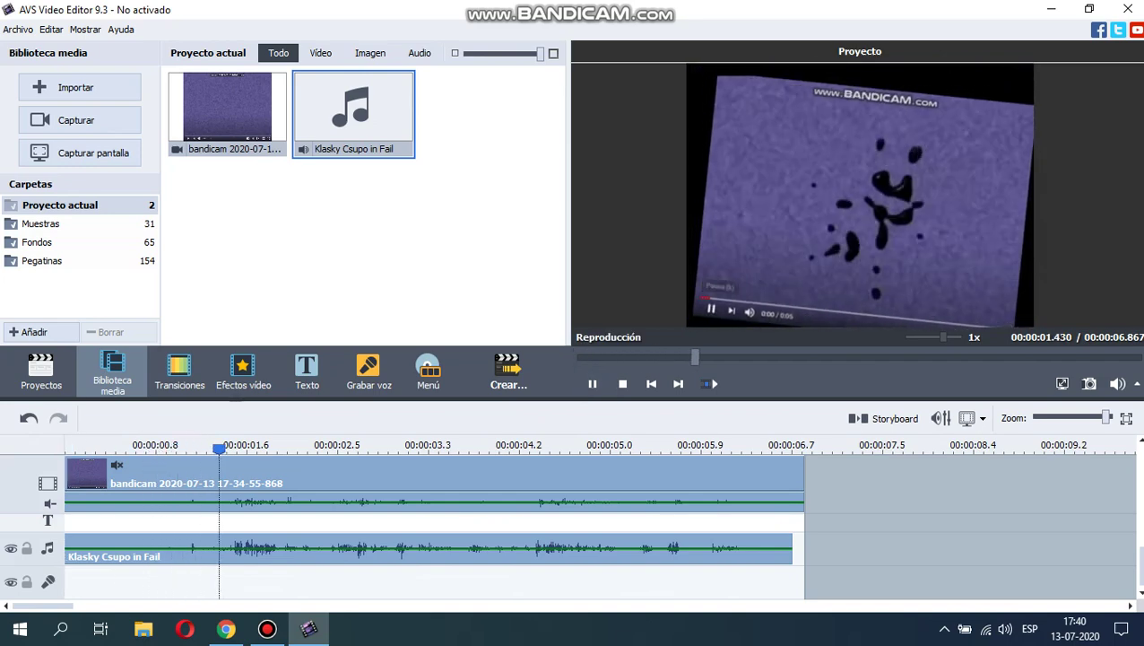